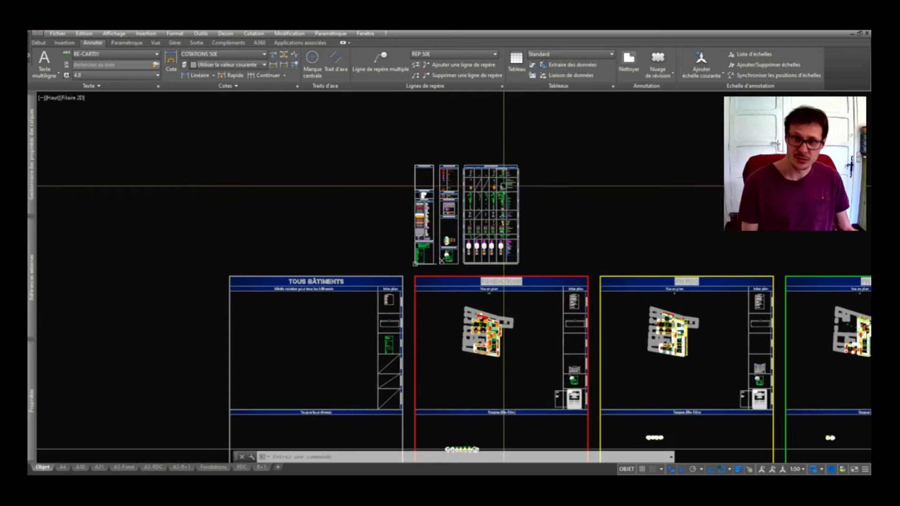
Step: Look over the template's tool tables, including the Repérages and Textes rows of OUTILS ÉCHELLE across the different scales
{"action": "scroll", "coordinate": [447, 197], "scroll_direction": "up", "scroll_amount": 2}
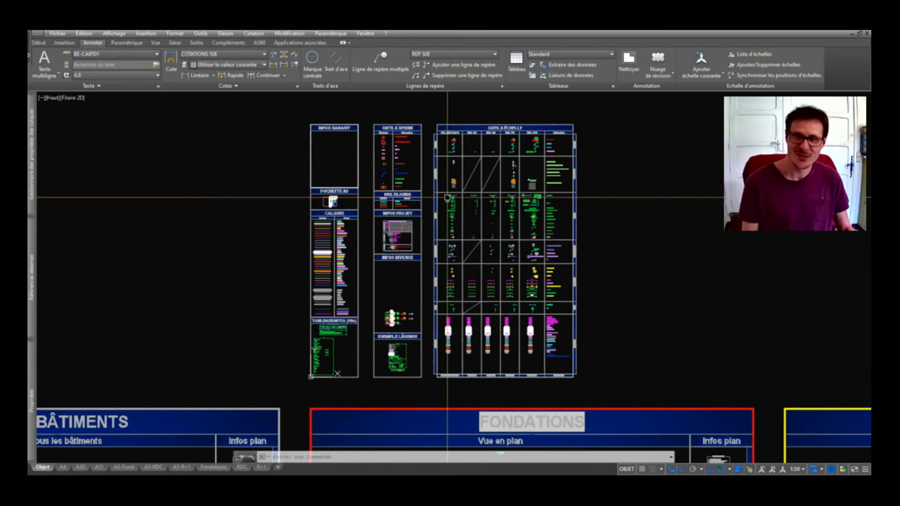
{"action": "scroll", "coordinate": [357, 194], "scroll_direction": "down", "scroll_amount": 3}
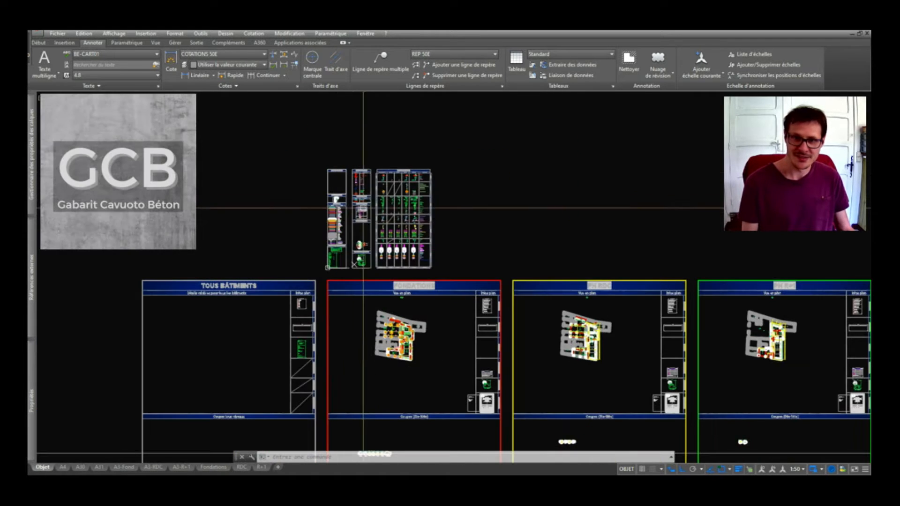
{"action": "scroll", "coordinate": [358, 193], "scroll_direction": "up", "scroll_amount": 6}
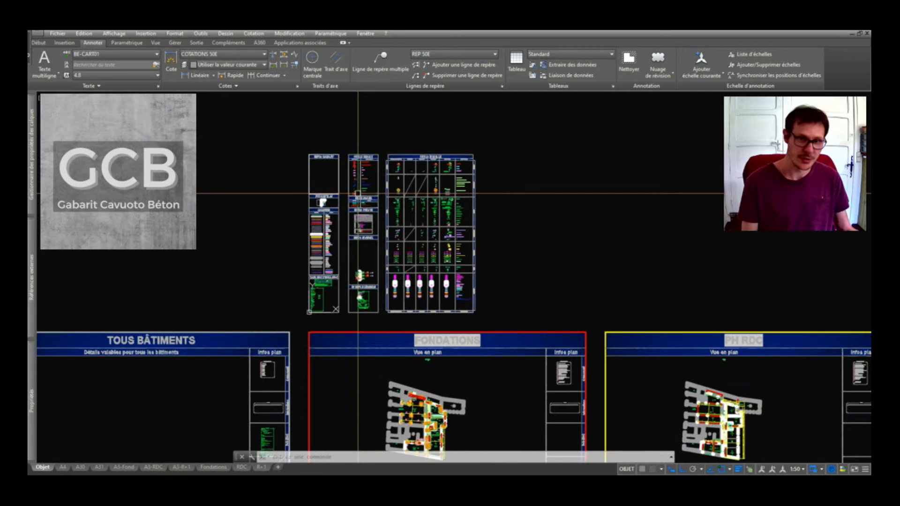
{"action": "scroll", "coordinate": [458, 140], "scroll_direction": "up", "scroll_amount": 3}
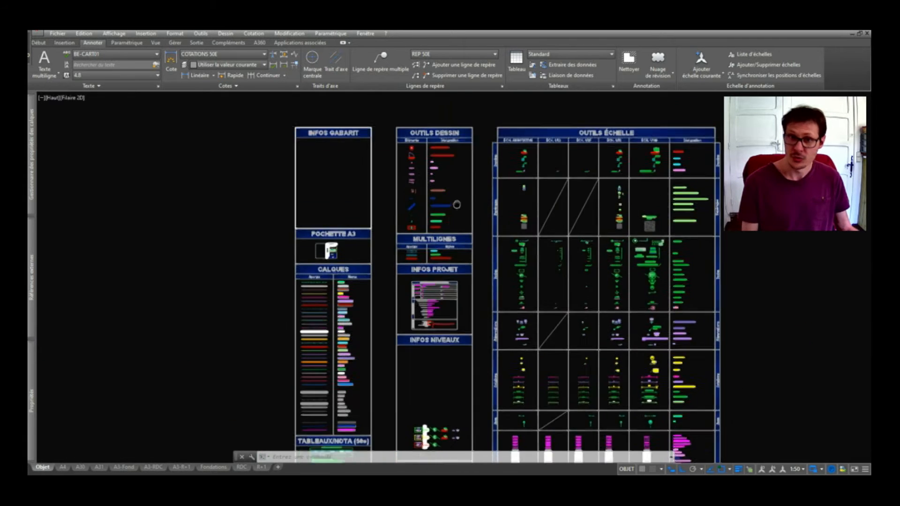
{"action": "scroll", "coordinate": [451, 216], "scroll_direction": "down", "scroll_amount": 2}
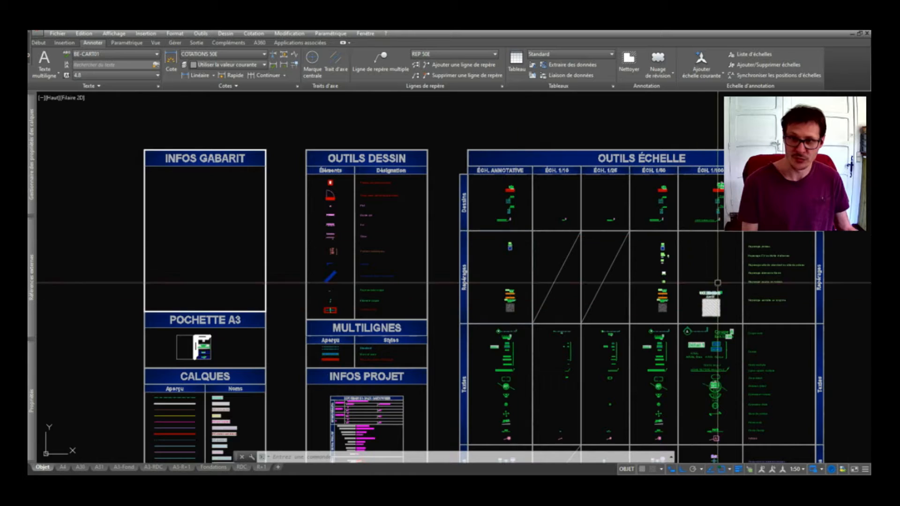
{"action": "scroll", "coordinate": [662, 263], "scroll_direction": "up", "scroll_amount": 5}
{"action": "middle_click_drag", "start_coordinate": [597, 315], "coordinate": [496, 132]}
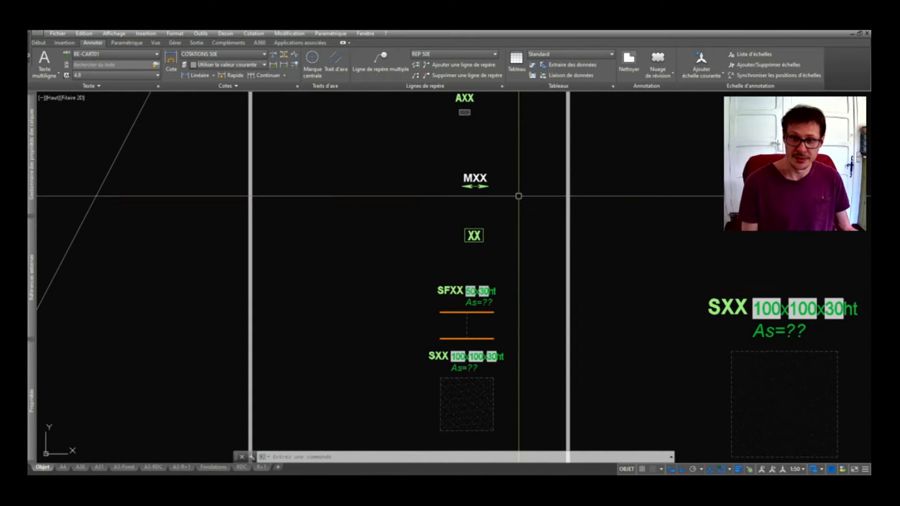
{"action": "scroll", "coordinate": [509, 271], "scroll_direction": "down", "scroll_amount": 2}
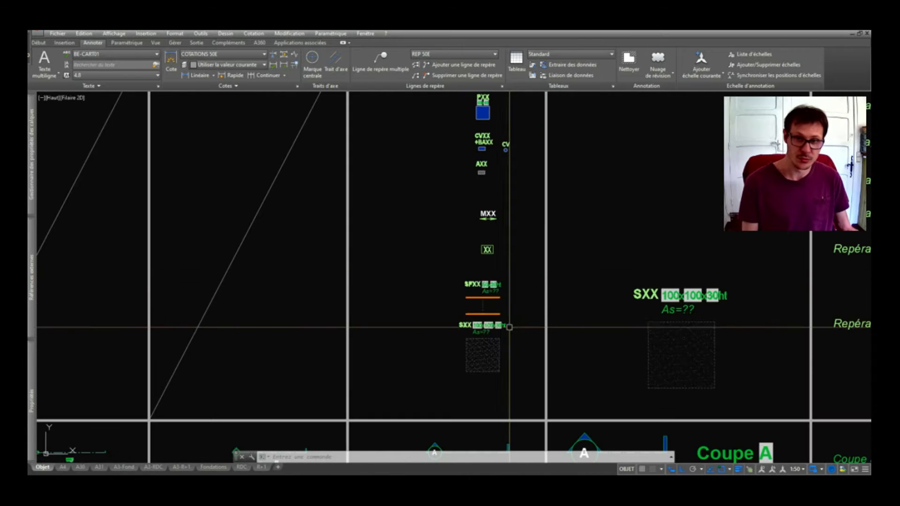
{"action": "scroll", "coordinate": [551, 256], "scroll_direction": "down", "scroll_amount": 2}
{"action": "scroll", "coordinate": [550, 255], "scroll_direction": "down", "scroll_amount": 2}
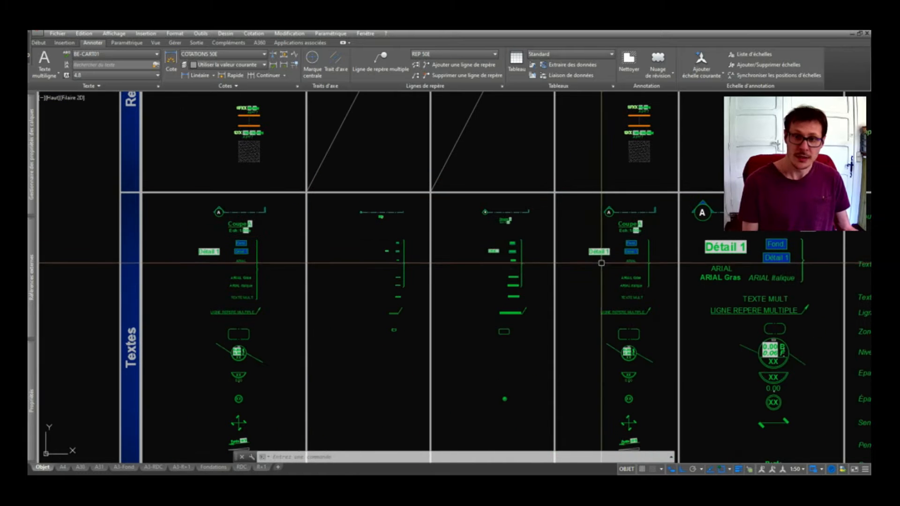
{"action": "scroll", "coordinate": [534, 287], "scroll_direction": "down", "scroll_amount": 2}
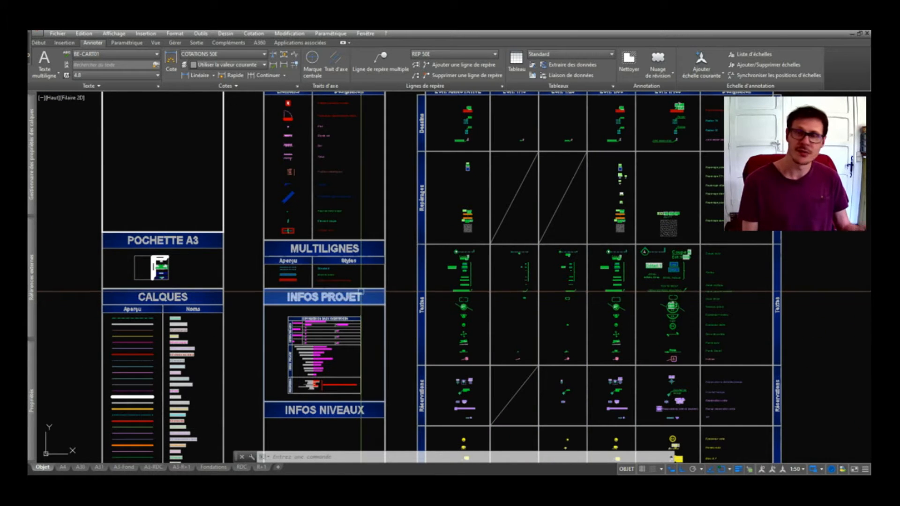
{"action": "scroll", "coordinate": [545, 216], "scroll_direction": "down", "scroll_amount": 2}
{"action": "scroll", "coordinate": [395, 214], "scroll_direction": "down", "scroll_amount": 2}
{"action": "scroll", "coordinate": [412, 215], "scroll_direction": "up", "scroll_amount": 2}
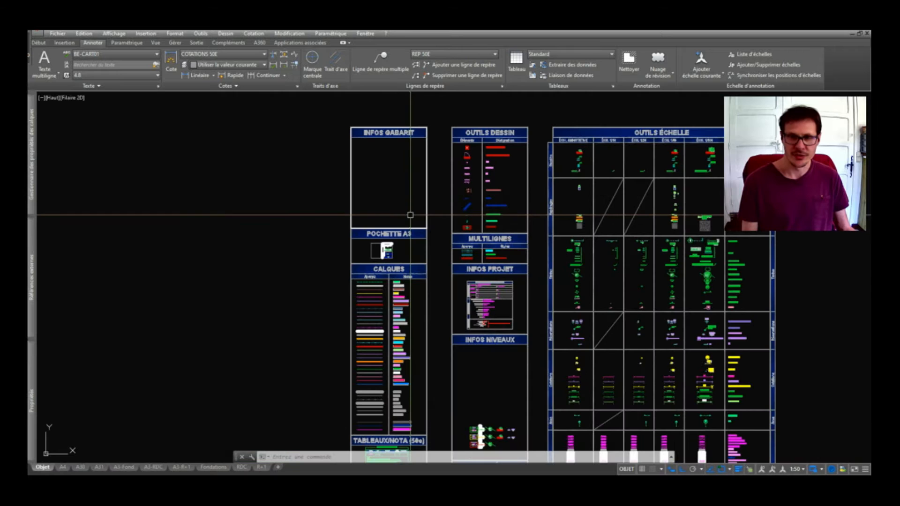
Step: Examine the CALQUES, TABLEAUX/NOTA, INFOS NIVEAUX and EXEMPLE LÉGENDE sections and the lower rows of the scale tools table
{"action": "middle_click_drag", "start_coordinate": [412, 215], "coordinate": [319, 109]}
{"action": "scroll", "coordinate": [394, 372], "scroll_direction": "up", "scroll_amount": 2}
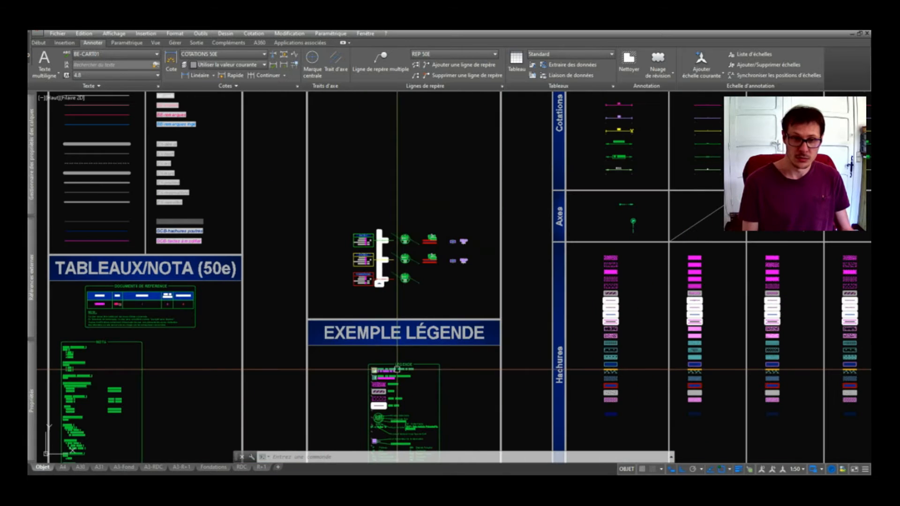
{"action": "scroll", "coordinate": [510, 375], "scroll_direction": "down", "scroll_amount": 2}
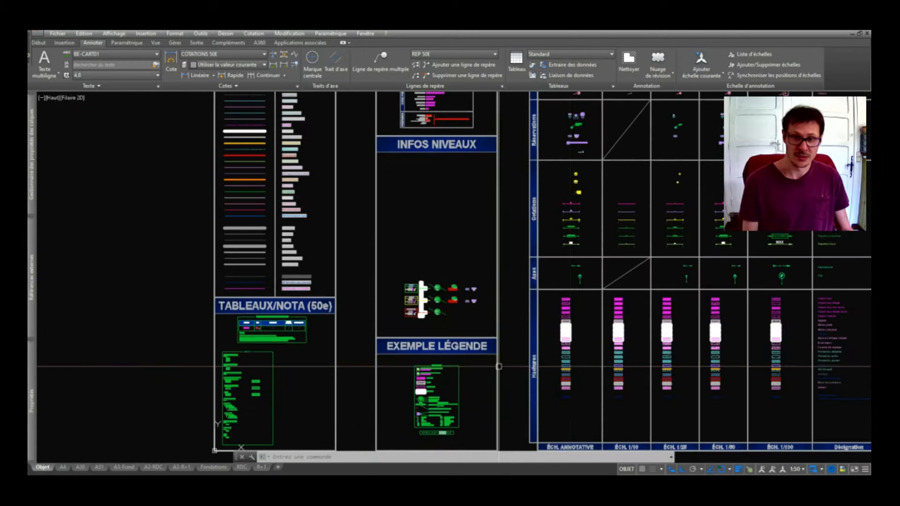
{"action": "middle_click_drag", "start_coordinate": [672, 256], "coordinate": [565, 336]}
{"action": "left_click", "coordinate": [381, 330]}
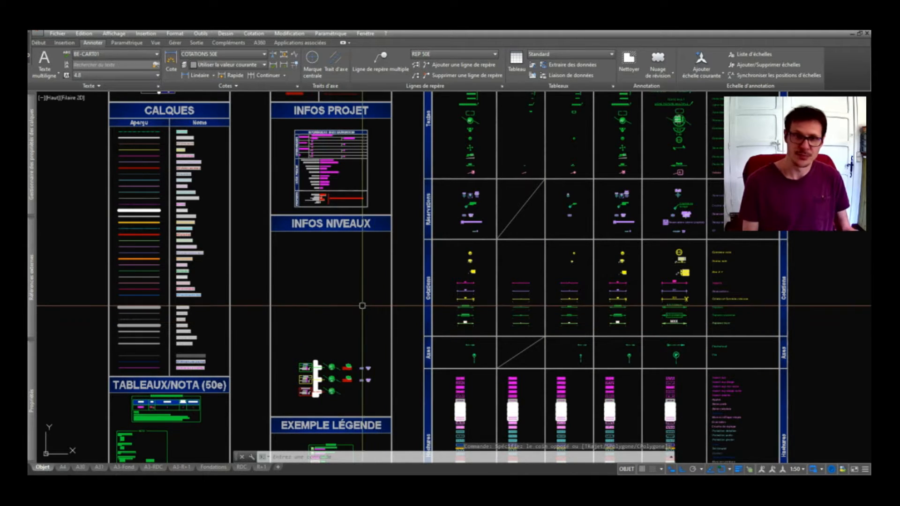
{"action": "scroll", "coordinate": [373, 300], "scroll_direction": "down", "scroll_amount": 1}
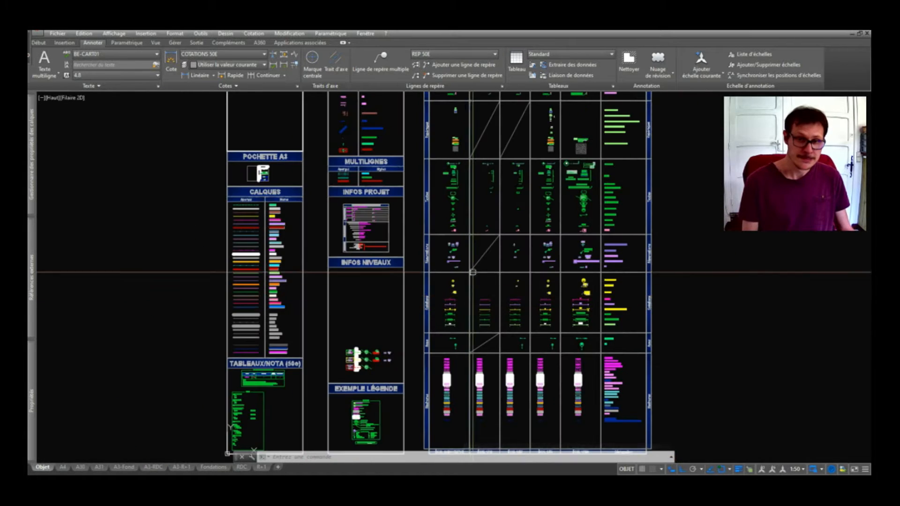
{"action": "scroll", "coordinate": [592, 179], "scroll_direction": "down", "scroll_amount": 2}
Step: Inspect the structural marker blocks in the Repérages row of the OUTILS ÉCHELLE table, in the ÉCH. 1/50 column
{"action": "scroll", "coordinate": [564, 162], "scroll_direction": "up", "scroll_amount": 3}
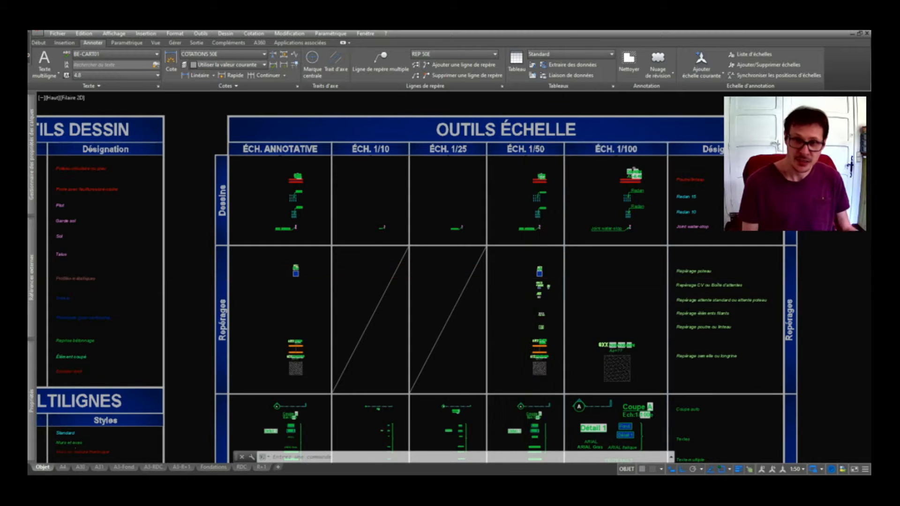
{"action": "scroll", "coordinate": [568, 276], "scroll_direction": "up", "scroll_amount": 4}
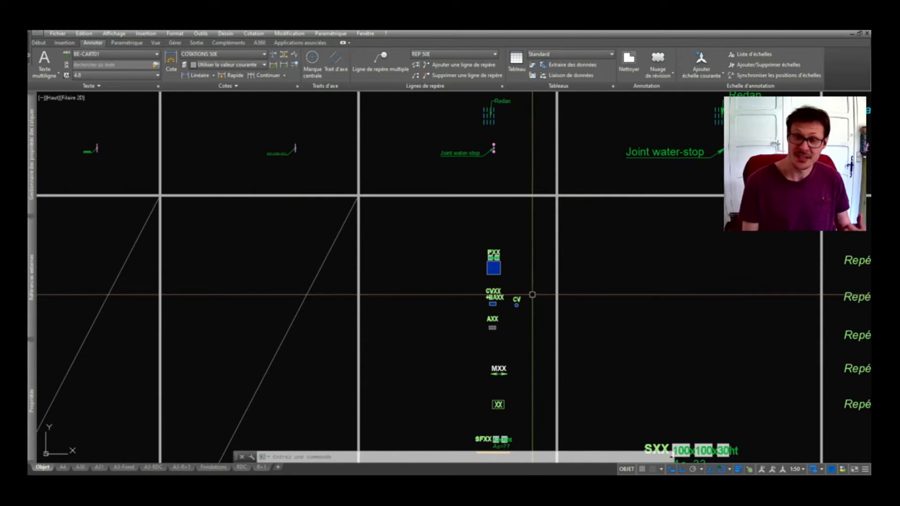
{"action": "scroll", "coordinate": [510, 306], "scroll_direction": "up", "scroll_amount": 5}
{"action": "scroll", "coordinate": [370, 243], "scroll_direction": "down", "scroll_amount": 6}
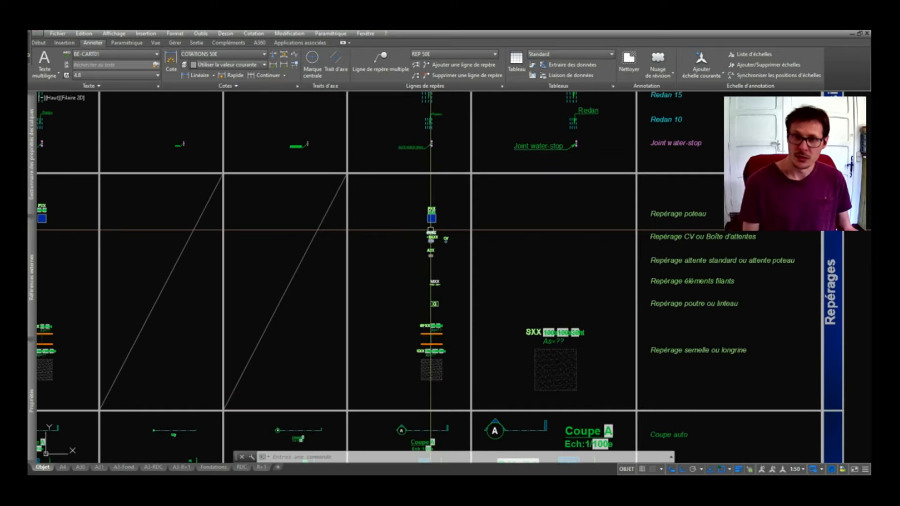
{"action": "scroll", "coordinate": [438, 239], "scroll_direction": "up", "scroll_amount": 2}
{"action": "scroll", "coordinate": [438, 240], "scroll_direction": "up", "scroll_amount": 4}
{"action": "scroll", "coordinate": [439, 230], "scroll_direction": "down", "scroll_amount": 6}
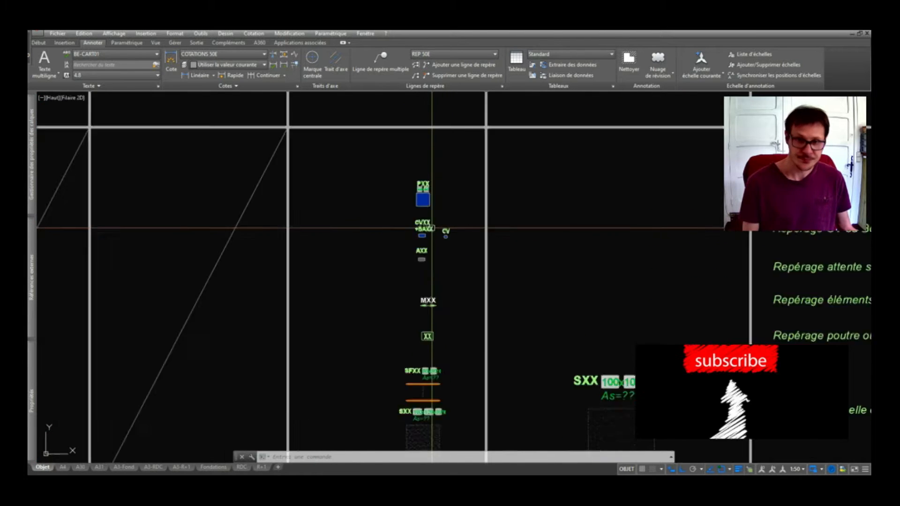
Step: Review the type and annotation options of the 1/50 PXX column block, including Poteau circulaire and Poteau rectangulaire, without changing its type
{"action": "scroll", "coordinate": [422, 167], "scroll_direction": "up", "scroll_amount": 5}
{"action": "left_click", "coordinate": [423, 167]}
{"action": "scroll", "coordinate": [424, 169], "scroll_direction": "up", "scroll_amount": 3}
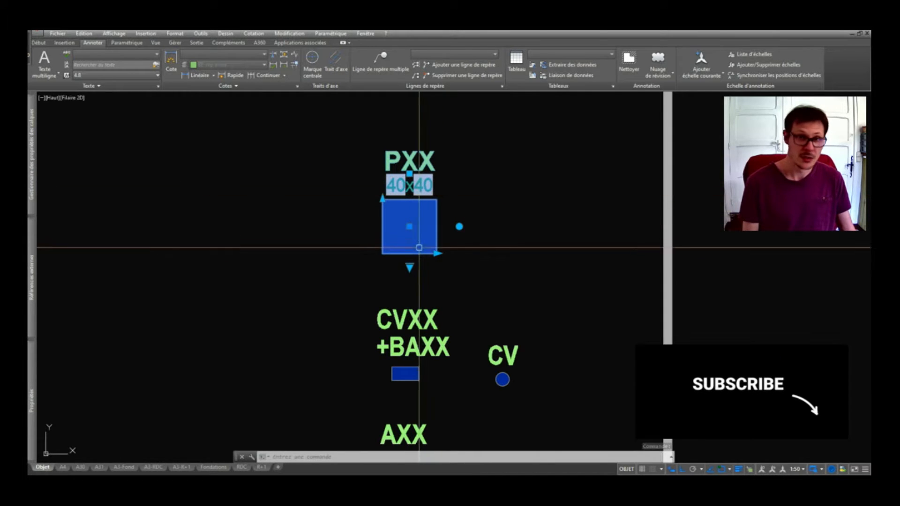
{"action": "left_click", "coordinate": [409, 267]}
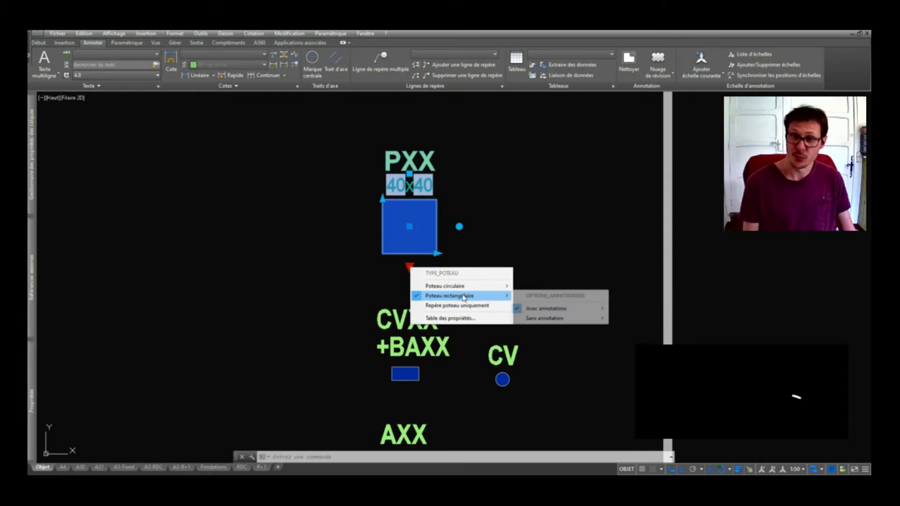
{"action": "mouse_move", "coordinate": [463, 288]}
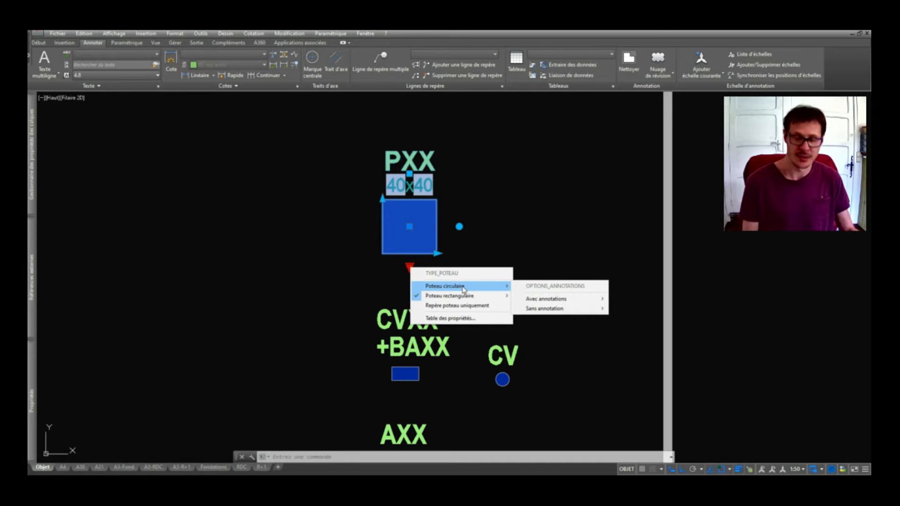
{"action": "key", "text": "Escape"}
{"action": "key", "text": "Escape"}
Step: Examine the CV, lintel and column markers on the floor plan, ending at the concrete column P5
{"action": "scroll", "coordinate": [469, 225], "scroll_direction": "down", "scroll_amount": 6}
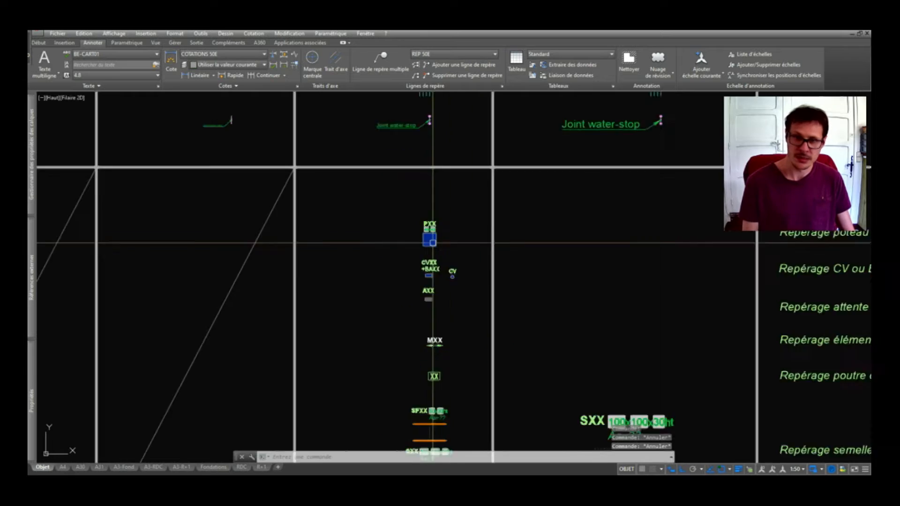
{"action": "scroll", "coordinate": [422, 197], "scroll_direction": "down", "scroll_amount": 8}
{"action": "mouse_move", "coordinate": [422, 362]}
{"action": "middle_mouse_down"}
{"action": "mouse_move", "coordinate": [428, 169]}
{"action": "mouse_move", "coordinate": [421, 254]}
{"action": "middle_mouse_up"}
{"action": "scroll", "coordinate": [421, 254], "scroll_direction": "up", "scroll_amount": 6}
{"action": "scroll", "coordinate": [361, 293], "scroll_direction": "down", "scroll_amount": 6}
{"action": "middle_click_drag", "start_coordinate": [733, 314], "coordinate": [364, 292]}
{"action": "scroll", "coordinate": [487, 300], "scroll_direction": "up", "scroll_amount": 10}
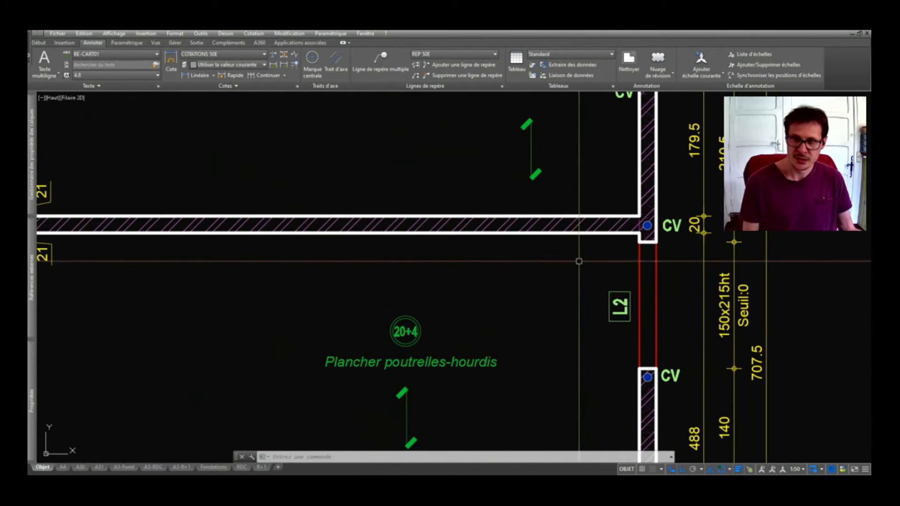
{"action": "middle_click_drag", "start_coordinate": [576, 282], "coordinate": [521, 271]}
{"action": "middle_click_drag", "start_coordinate": [624, 344], "coordinate": [635, 133]}
{"action": "middle_click_drag", "start_coordinate": [620, 302], "coordinate": [630, 172]}
{"action": "middle_click_drag", "start_coordinate": [410, 293], "coordinate": [613, 236]}
{"action": "middle_click_drag", "start_coordinate": [454, 285], "coordinate": [758, 369]}
{"action": "middle_click_drag", "start_coordinate": [509, 127], "coordinate": [476, 455]}
{"action": "middle_click_drag", "start_coordinate": [397, 240], "coordinate": [398, 241]}
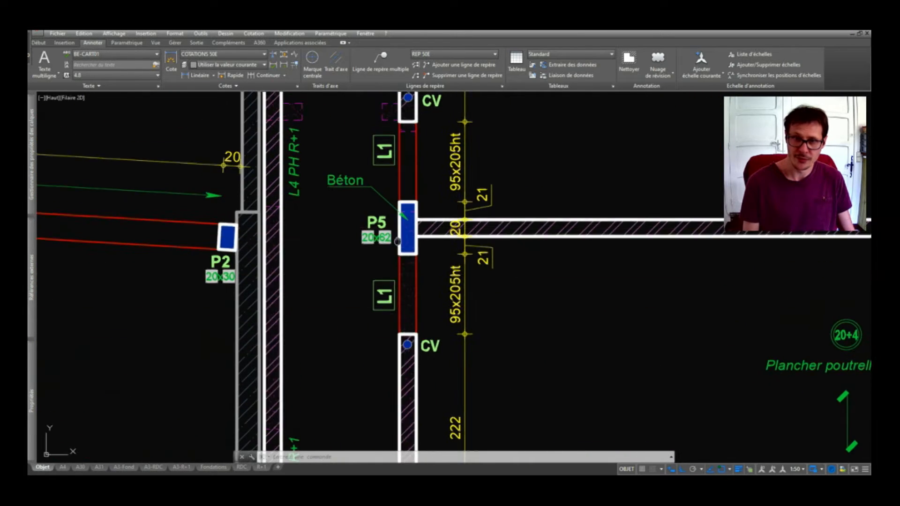
Step: Shorten the P5 column block inside its wall outline to about 51.5 with its stretch grip
{"action": "scroll", "coordinate": [347, 182], "scroll_direction": "up", "scroll_amount": 3}
{"action": "left_click", "coordinate": [438, 210]}
{"action": "scroll", "coordinate": [437, 210], "scroll_direction": "up", "scroll_amount": 2}
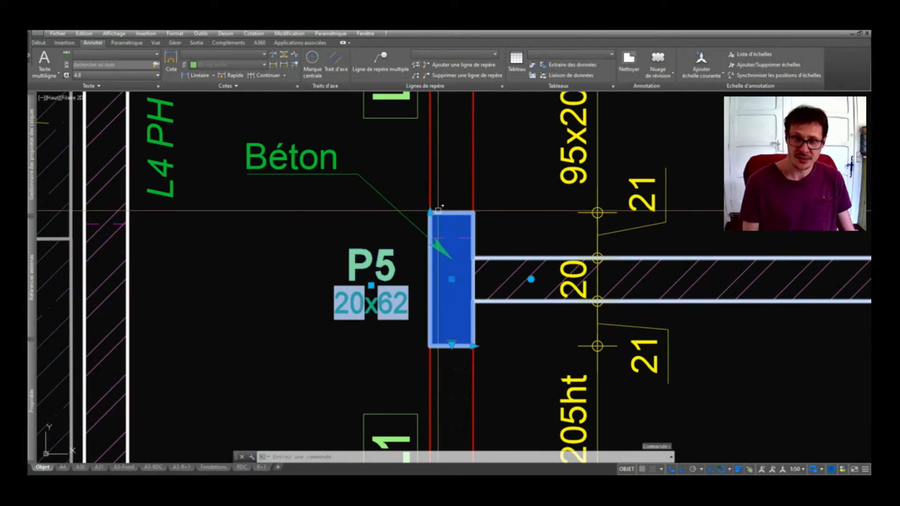
{"action": "left_click", "coordinate": [430, 211]}
{"action": "scroll", "coordinate": [430, 213], "scroll_direction": "up", "scroll_amount": 2}
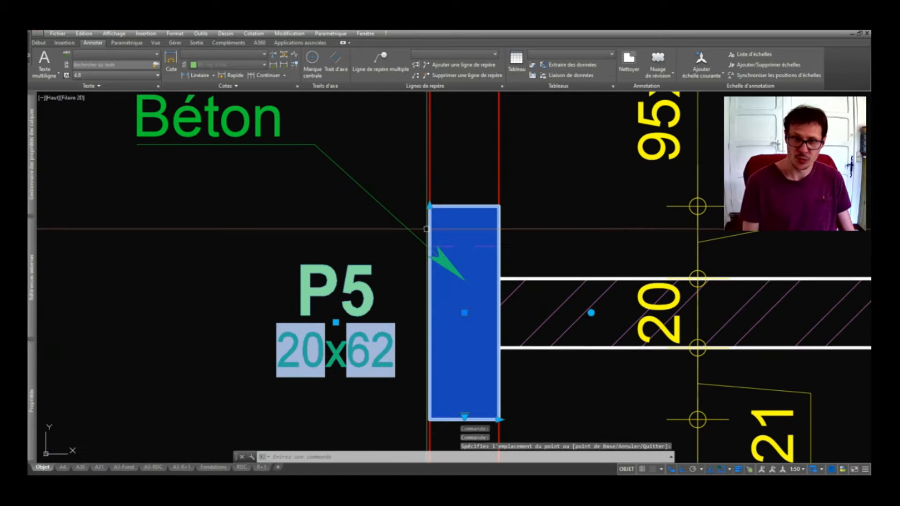
{"action": "left_click", "coordinate": [440, 227]}
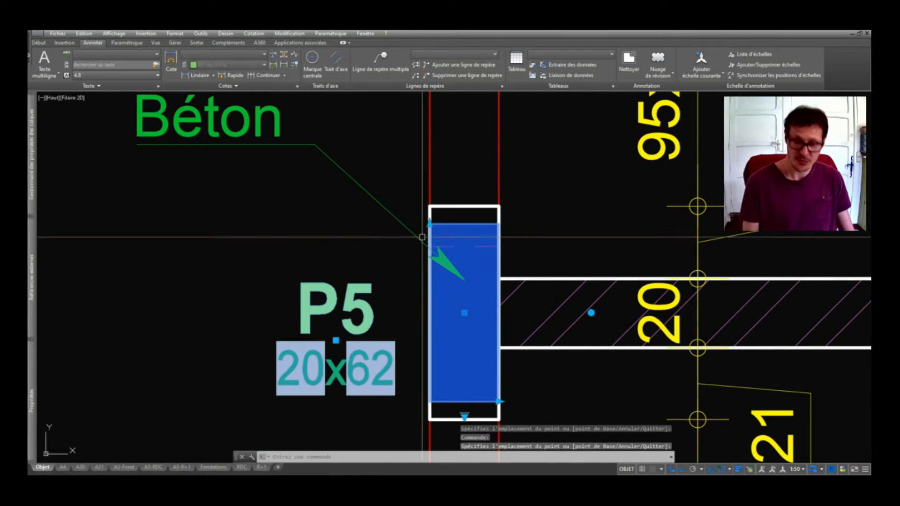
Step: Update the dimension fields in column P5's label with the MAJ command
{"action": "type", "text": "maj"}
{"action": "key", "text": "Return"}
{"action": "left_click", "coordinate": [369, 371]}
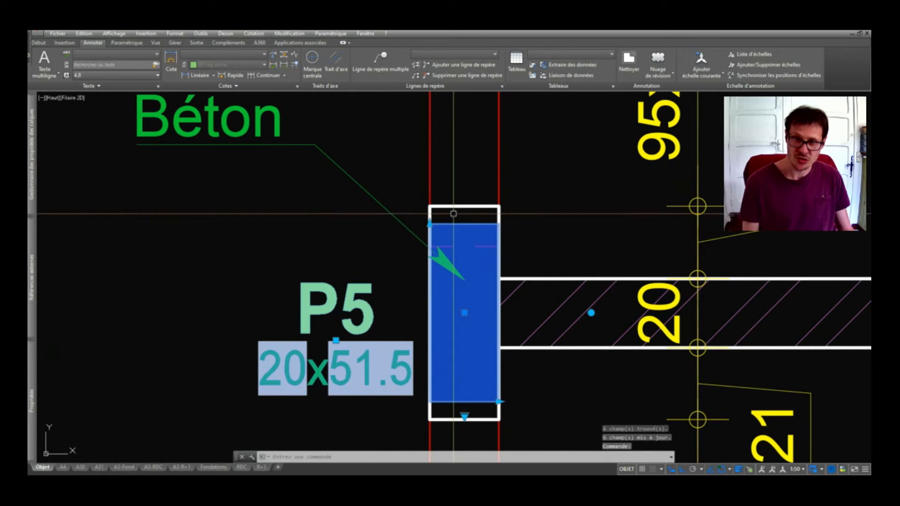
Step: Stretch column P5 back to the corner of its wall outline, regenerate the drawing with RG and deselect the block
{"action": "left_click", "coordinate": [429, 224]}
{"action": "left_click", "coordinate": [430, 206]}
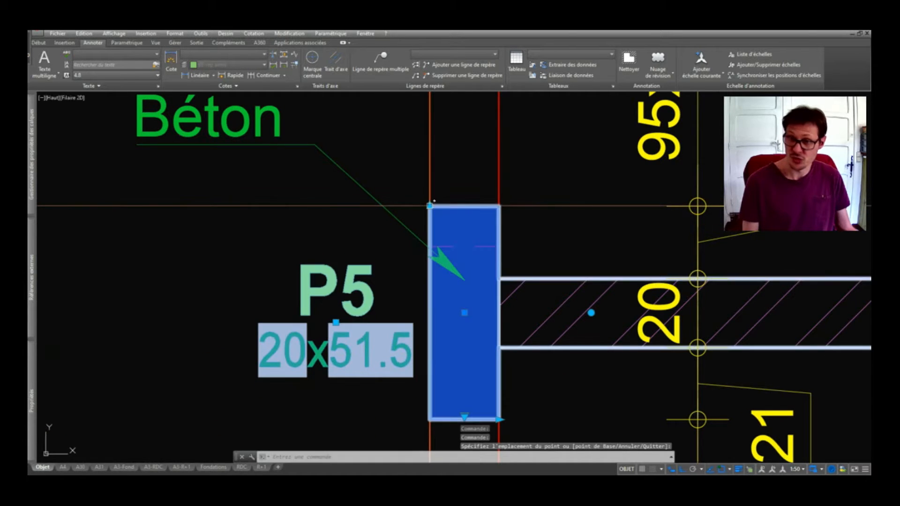
{"action": "type", "text": "RG"}
{"action": "key", "text": "Return"}
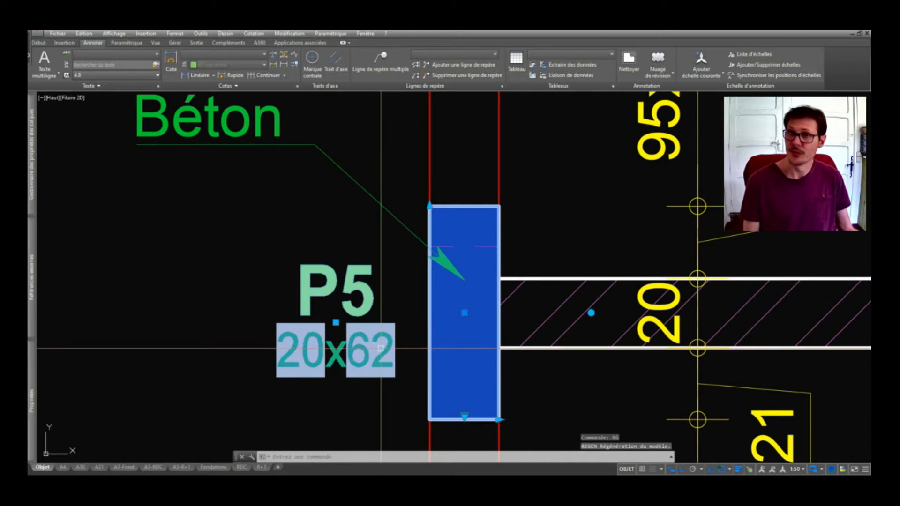
{"action": "scroll", "coordinate": [385, 314], "scroll_direction": "down", "scroll_amount": 2}
{"action": "key", "text": "Escape"}
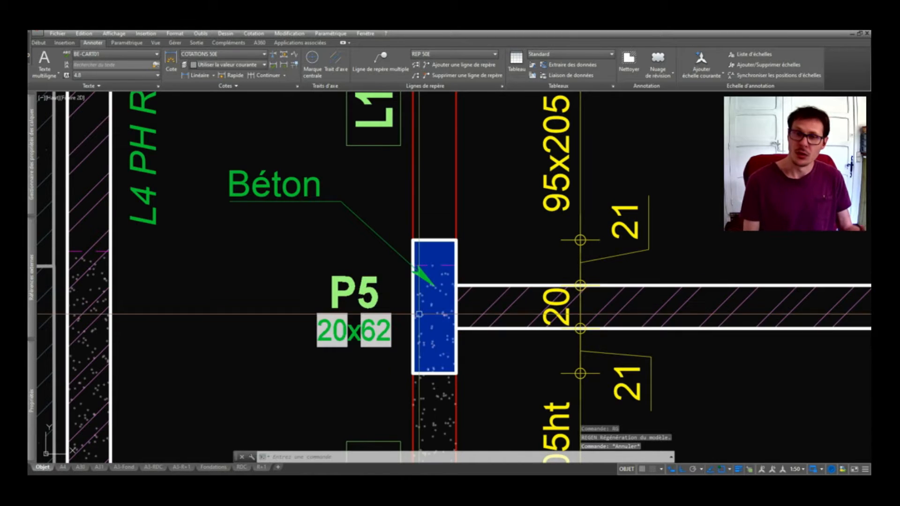
Step: Examine the column markers around P5 and P2, then those along the sloping wall with the P4 columns
{"action": "scroll", "coordinate": [371, 325], "scroll_direction": "down", "scroll_amount": 3}
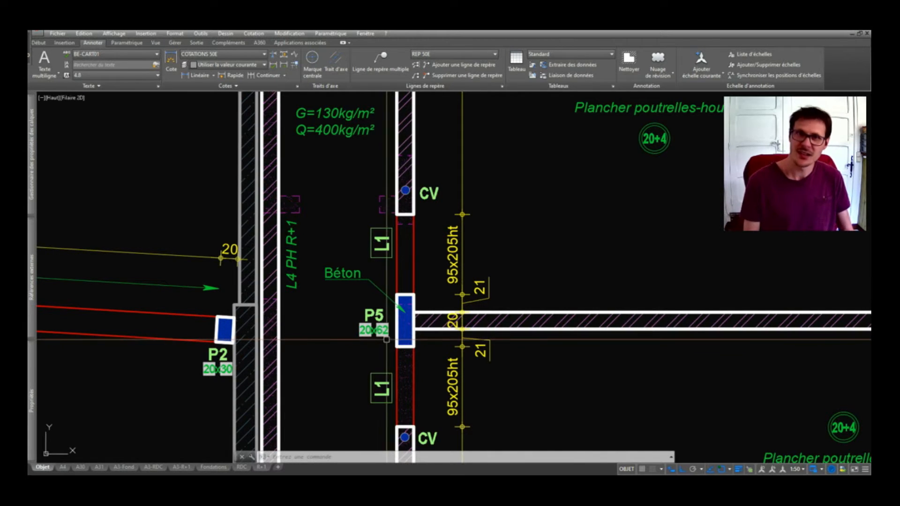
{"action": "middle_click_drag", "start_coordinate": [388, 339], "coordinate": [442, 368]}
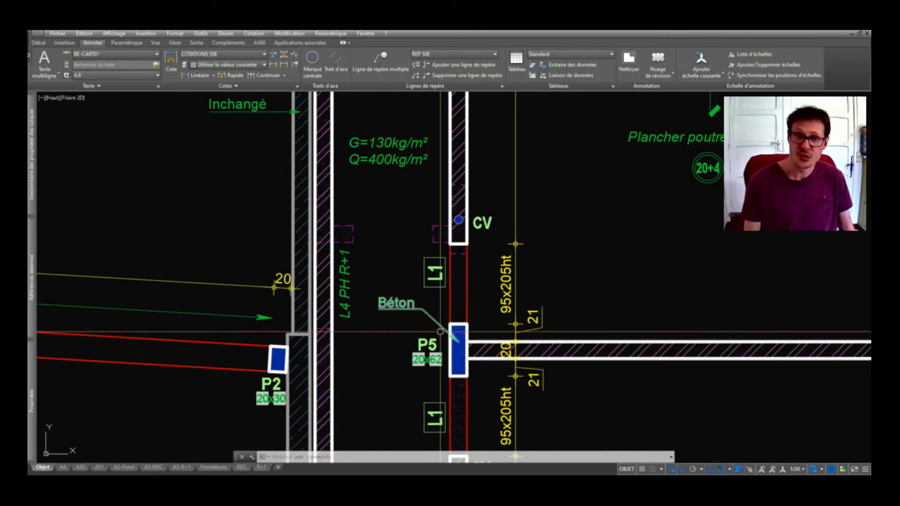
{"action": "scroll", "coordinate": [438, 335], "scroll_direction": "down", "scroll_amount": 2}
{"action": "scroll", "coordinate": [398, 347], "scroll_direction": "up", "scroll_amount": 2}
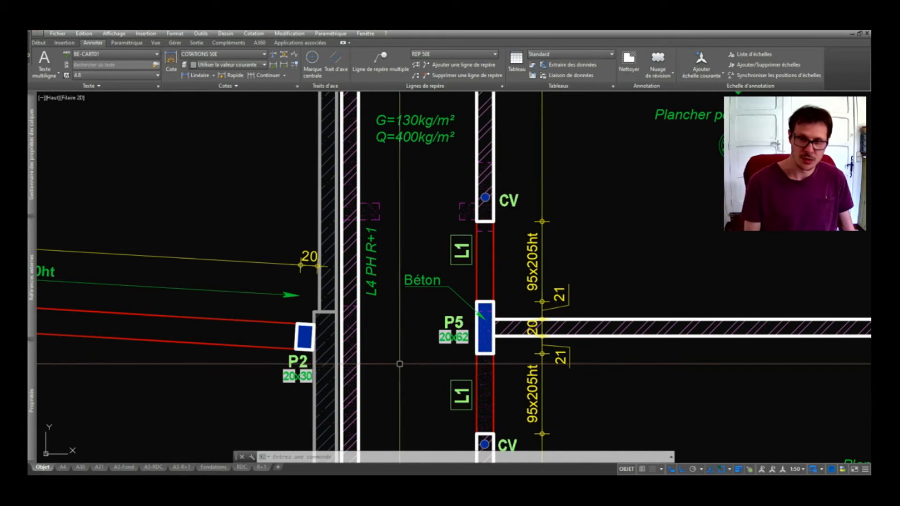
{"action": "scroll", "coordinate": [406, 348], "scroll_direction": "down", "scroll_amount": 2}
{"action": "middle_click_drag", "start_coordinate": [436, 223], "coordinate": [409, 298]}
{"action": "middle_click_drag", "start_coordinate": [426, 201], "coordinate": [393, 320]}
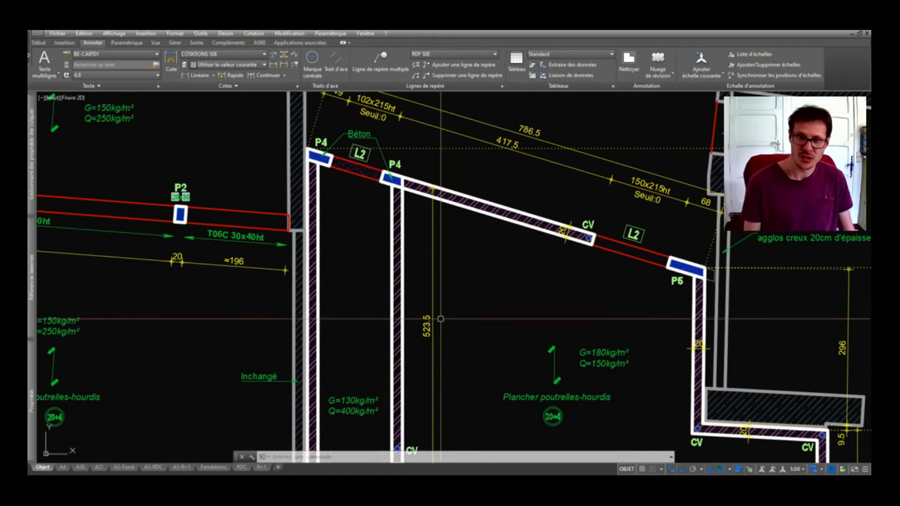
Step: Consult the OUTILS>DESSINS page of GCB_Aide.pdf on column, wall, beam and footing markers, and return to the AutoCAD drawing
{"action": "middle_click_drag", "start_coordinate": [467, 299], "coordinate": [427, 294]}
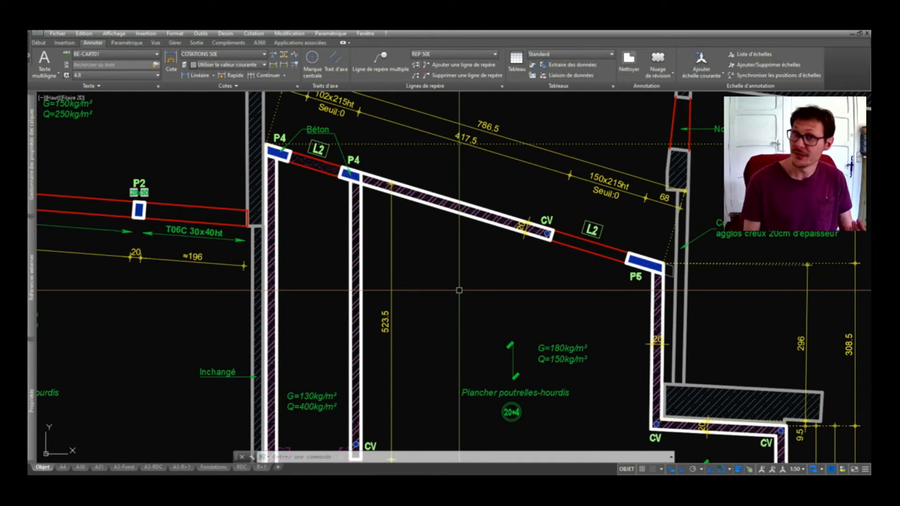
{"action": "mouse_move", "coordinate": [676, 462]}
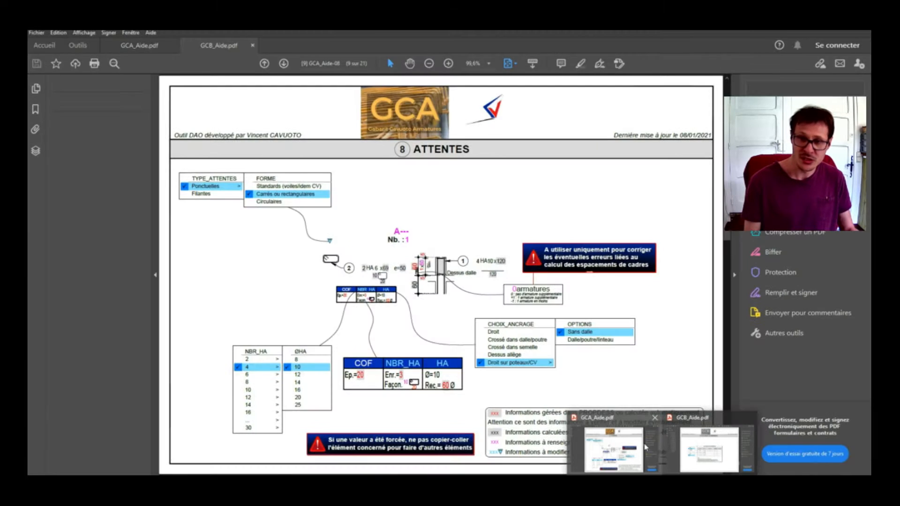
{"action": "left_click", "coordinate": [697, 446]}
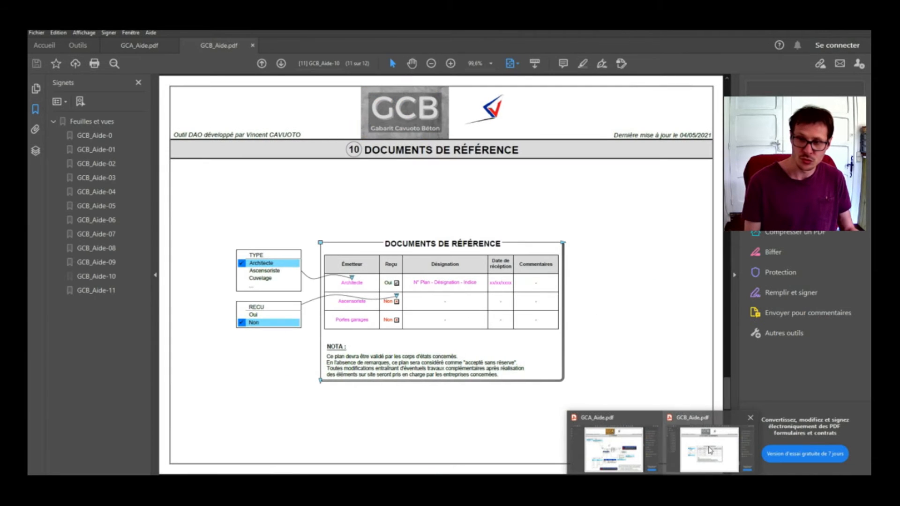
{"action": "scroll", "coordinate": [534, 308], "scroll_direction": "up", "scroll_amount": 10}
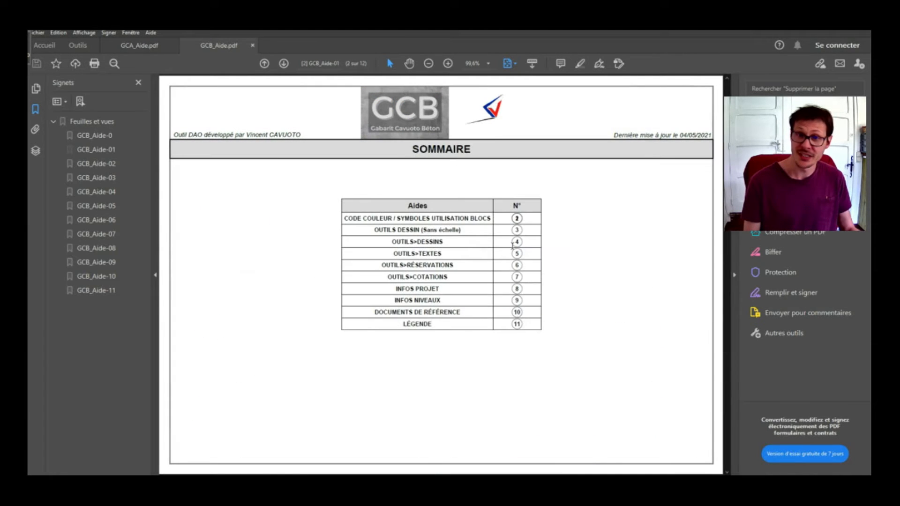
{"action": "scroll", "coordinate": [512, 246], "scroll_direction": "down", "scroll_amount": 2}
{"action": "scroll", "coordinate": [513, 247], "scroll_direction": "down", "scroll_amount": 2}
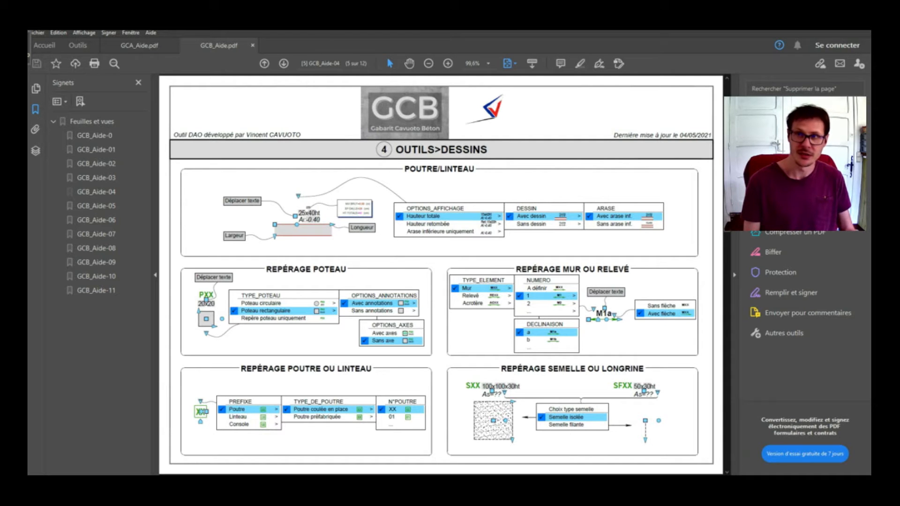
{"action": "key", "text": "alt+Tab"}
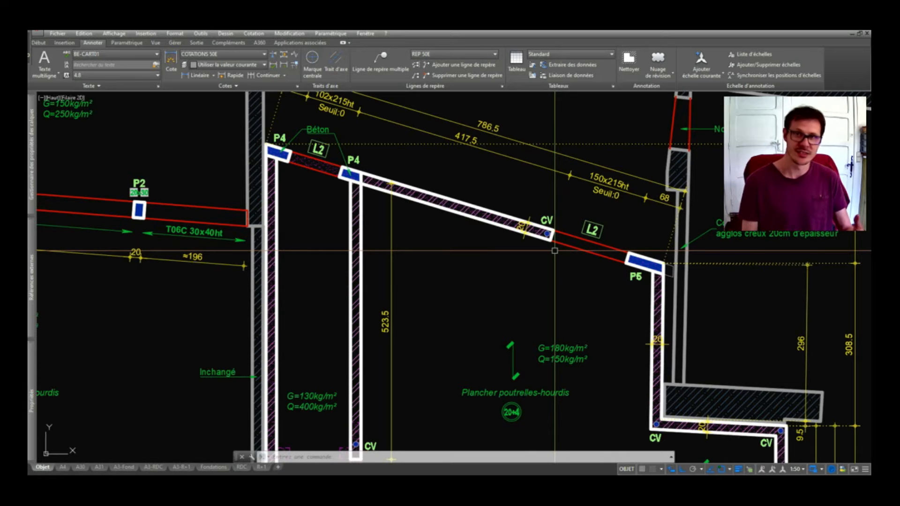
{"action": "key", "text": "ctrl+f"}
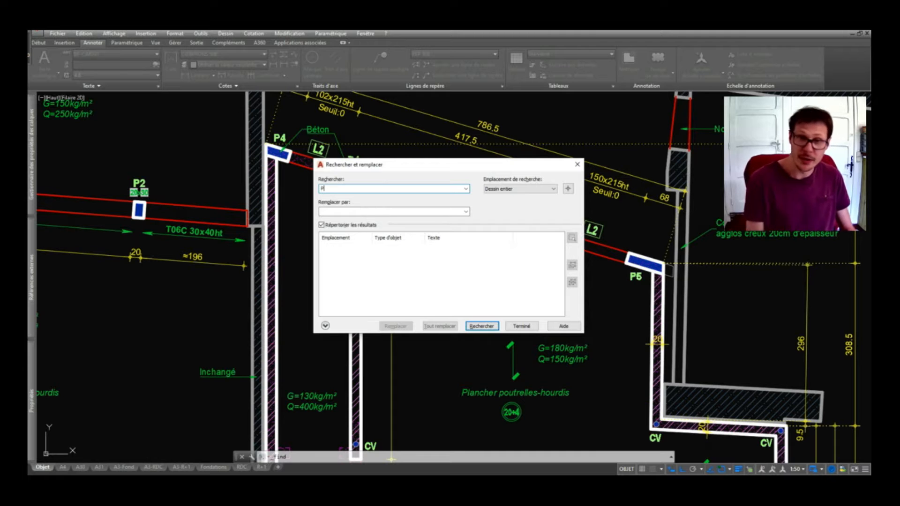
{"action": "left_click", "coordinate": [568, 189]}
{"action": "scroll", "coordinate": [450, 253], "scroll_direction": "down", "scroll_amount": 5}
{"action": "left_click", "coordinate": [643, 164]}
{"action": "left_click", "coordinate": [254, 351]}
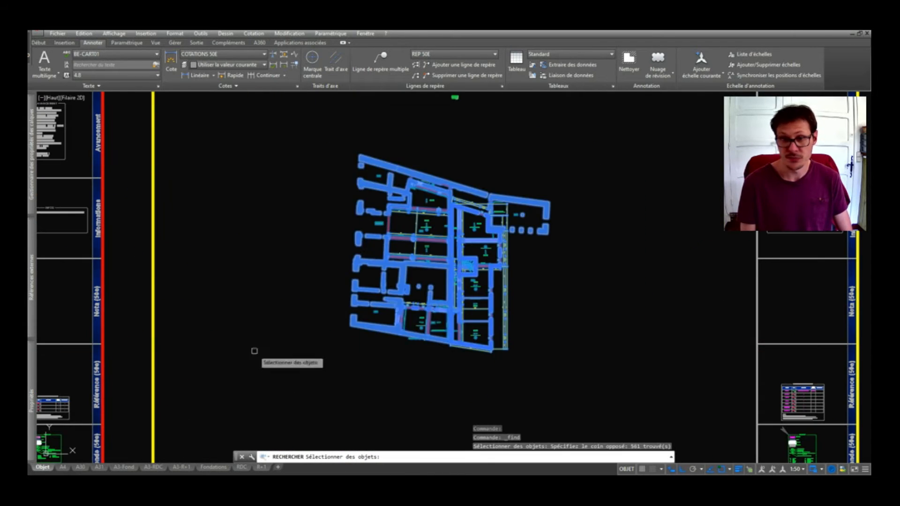
{"action": "scroll", "coordinate": [482, 230], "scroll_direction": "up", "scroll_amount": 2}
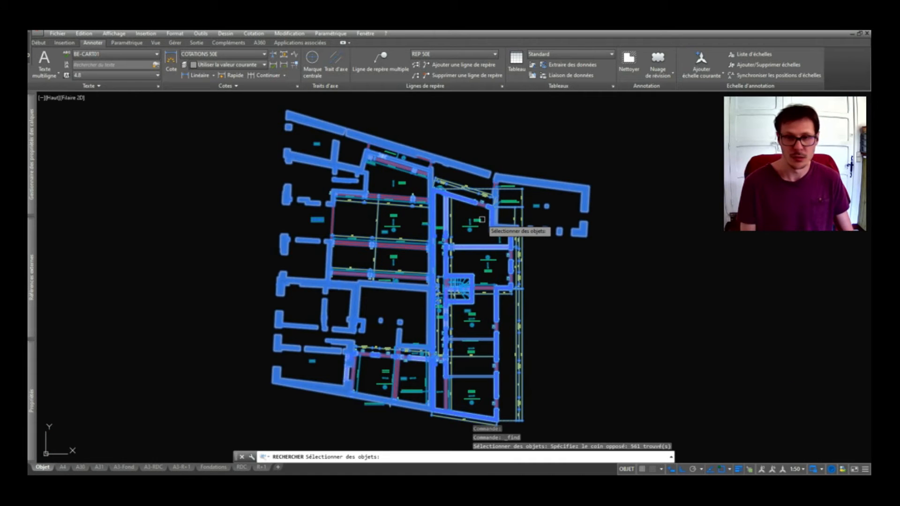
{"action": "scroll", "coordinate": [482, 219], "scroll_direction": "up", "scroll_amount": 5}
{"action": "scroll", "coordinate": [459, 164], "scroll_direction": "up", "scroll_amount": 5}
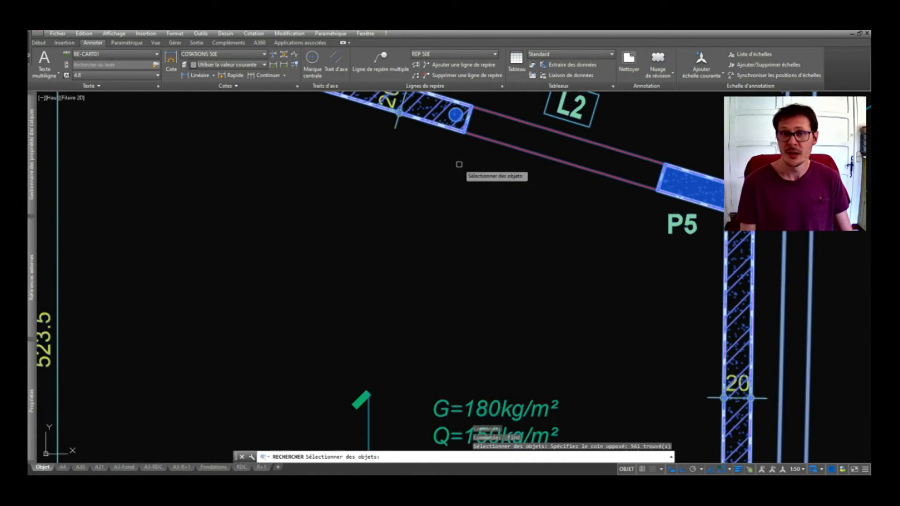
{"action": "scroll", "coordinate": [541, 290], "scroll_direction": "down", "scroll_amount": 5}
{"action": "scroll", "coordinate": [472, 194], "scroll_direction": "up", "scroll_amount": 3}
{"action": "scroll", "coordinate": [532, 218], "scroll_direction": "up", "scroll_amount": 2}
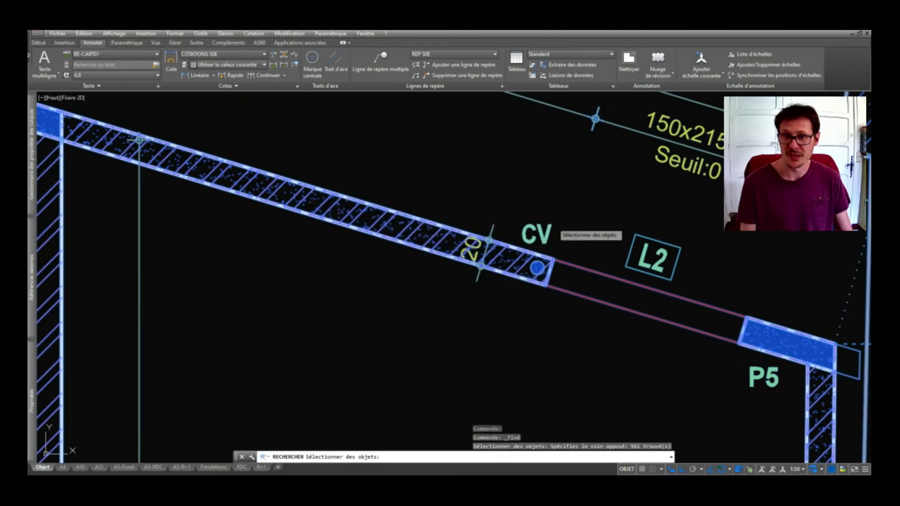
{"action": "key", "text": "Escape"}
{"action": "key", "text": "Escape"}
{"action": "key", "text": "Escape"}
{"action": "scroll", "coordinate": [468, 263], "scroll_direction": "down", "scroll_amount": 5}
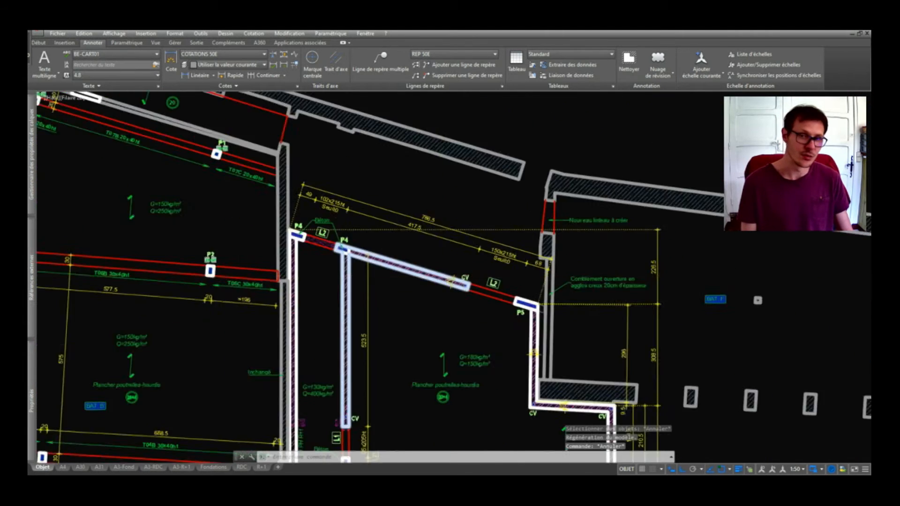
{"action": "key", "text": "Escape"}
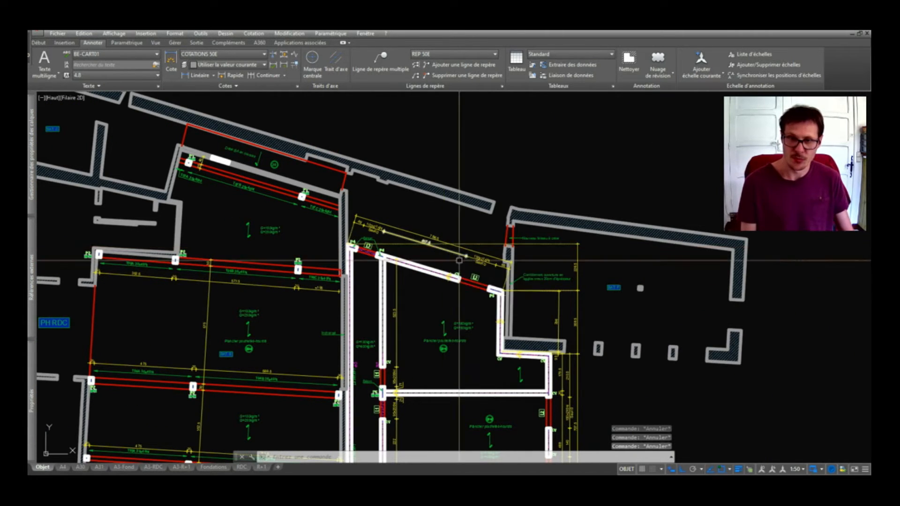
Step: Isolate the layer of the L2 lintel marker near column P5 with ISOCALQUE
{"action": "scroll", "coordinate": [495, 289], "scroll_direction": "up", "scroll_amount": 4}
{"action": "type", "text": "iso"}
{"action": "key", "text": "Return"}
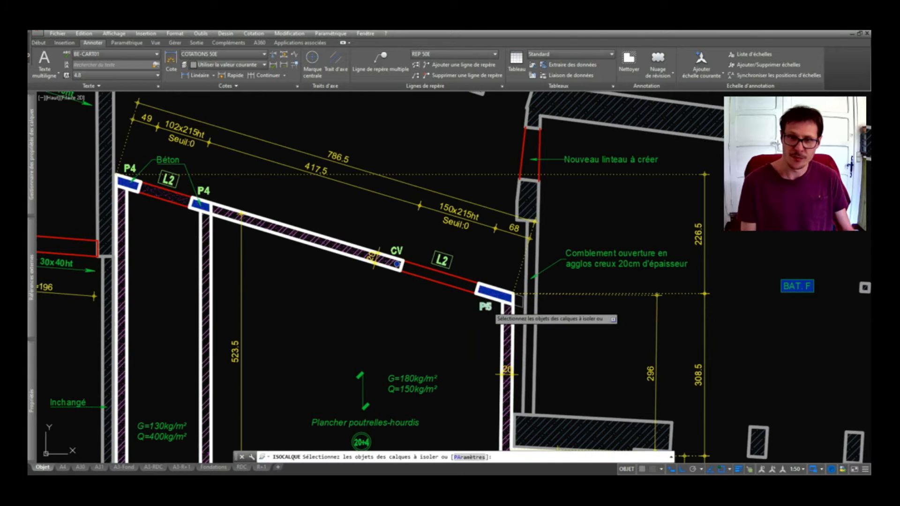
{"action": "left_click", "coordinate": [441, 260]}
{"action": "key", "text": "Return"}
{"action": "scroll", "coordinate": [470, 183], "scroll_direction": "down", "scroll_amount": 3}
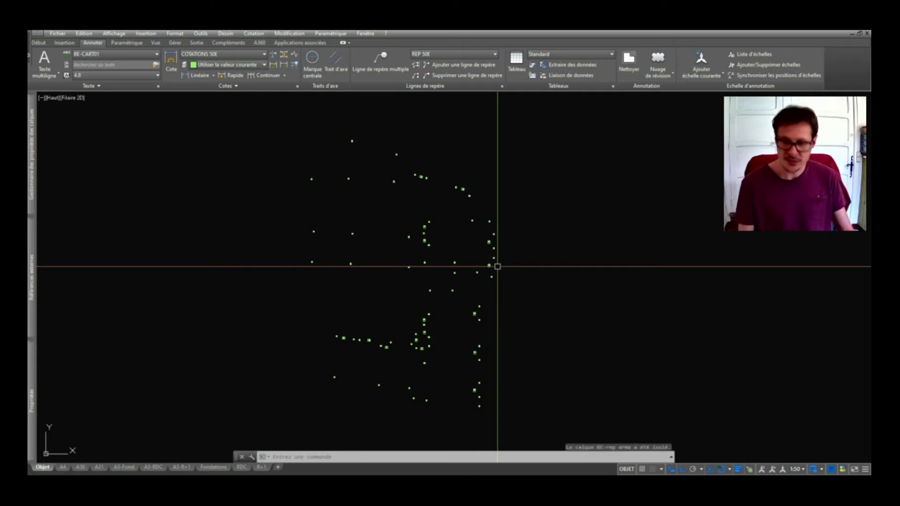
Step: Count all isolated marker texts with TABCOUNT and place the resulting table beside the plan's outer edge
{"action": "key", "text": "Return"}
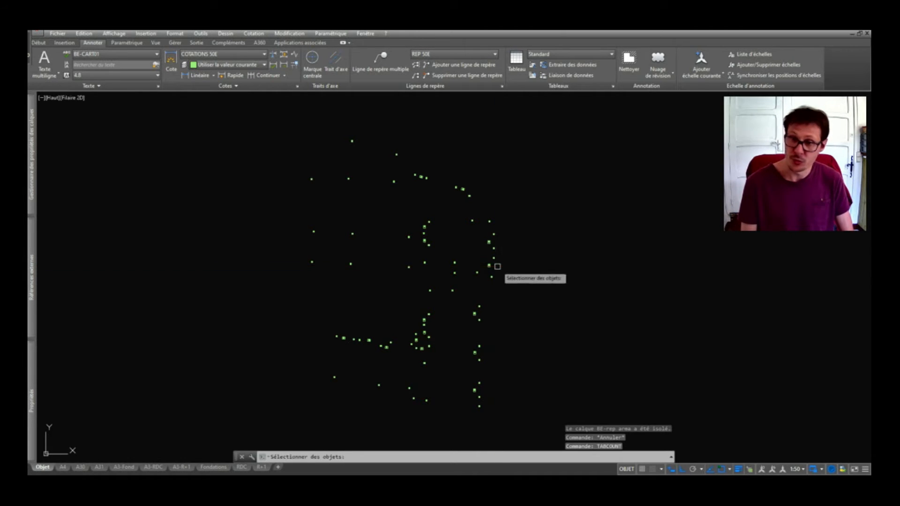
{"action": "left_click", "coordinate": [538, 126]}
{"action": "left_click", "coordinate": [278, 416]}
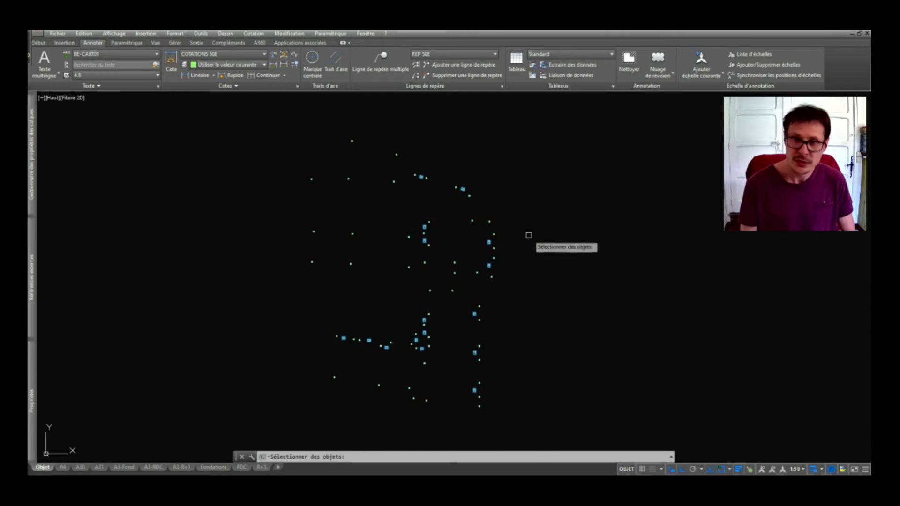
{"action": "key", "text": "Return"}
{"action": "left_click", "coordinate": [525, 248]}
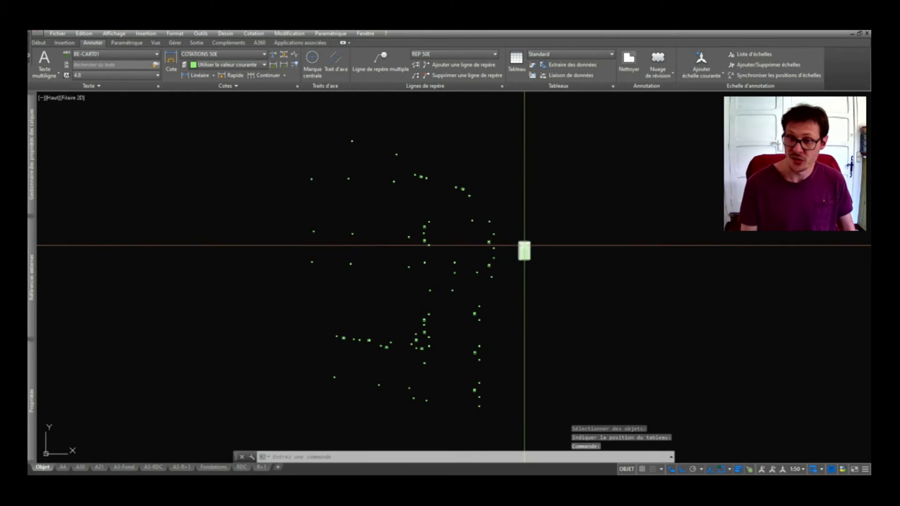
{"action": "scroll", "coordinate": [524, 249], "scroll_direction": "up", "scroll_amount": 9}
{"action": "scroll", "coordinate": [597, 336], "scroll_direction": "up", "scroll_amount": 3}
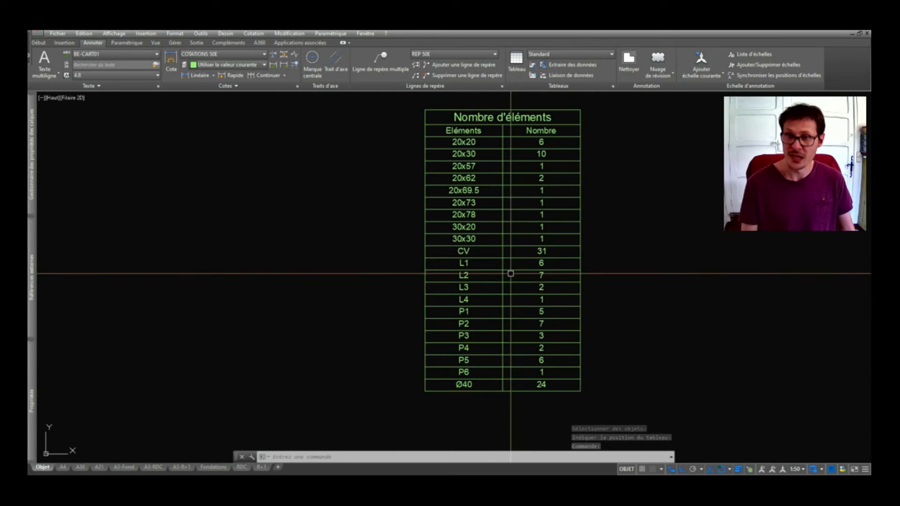
{"action": "scroll", "coordinate": [472, 282], "scroll_direction": "up", "scroll_amount": 2}
{"action": "scroll", "coordinate": [472, 282], "scroll_direction": "up", "scroll_amount": 2}
{"action": "scroll", "coordinate": [482, 315], "scroll_direction": "down", "scroll_amount": 2}
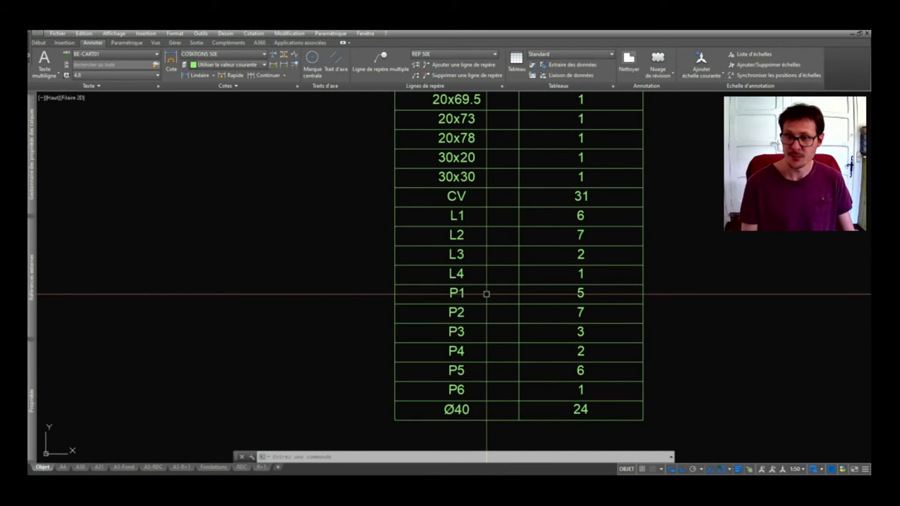
Step: Delete the element count table beside the markers and restore the hidden layers
{"action": "scroll", "coordinate": [560, 295], "scroll_direction": "down", "scroll_amount": 5}
{"action": "scroll", "coordinate": [557, 296], "scroll_direction": "down", "scroll_amount": 4}
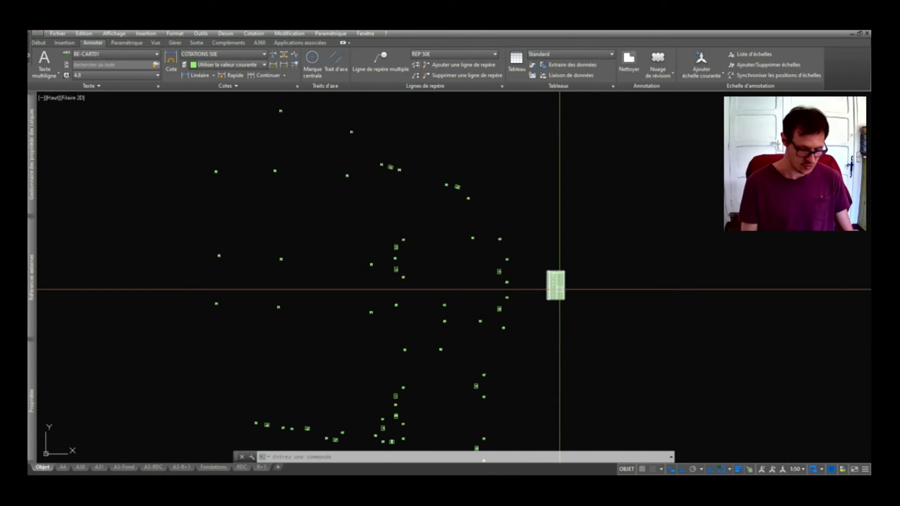
{"action": "left_click_drag", "start_coordinate": [544, 267], "coordinate": [574, 307]}
{"action": "key", "text": "Delete"}
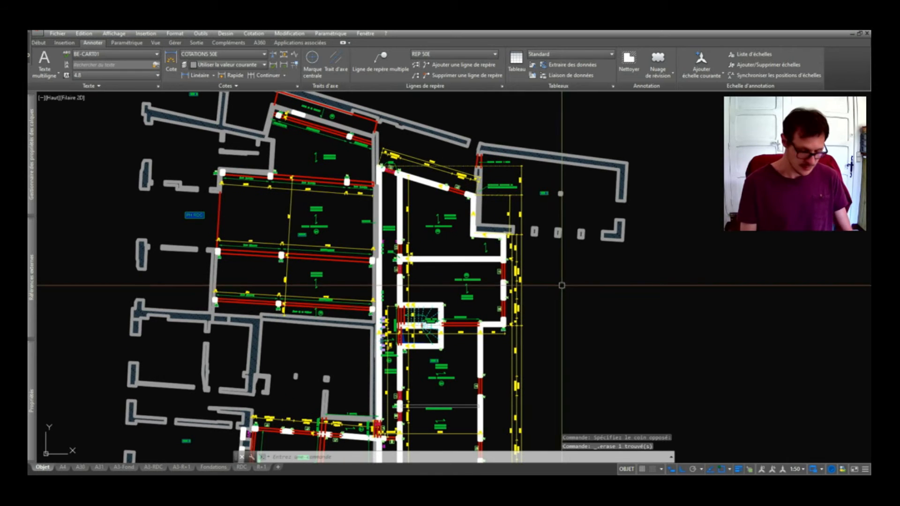
Step: Isolate the marker layer again with ISOCALQUE, using the L2 lintel marker near column P5
{"action": "type", "text": "isocalque"}
{"action": "key", "text": "Return"}
{"action": "scroll", "coordinate": [471, 195], "scroll_direction": "up", "scroll_amount": 5}
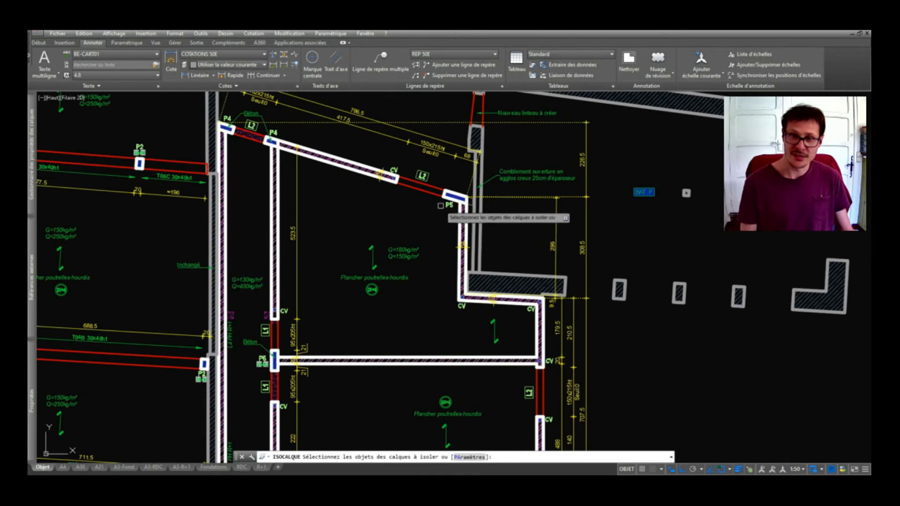
{"action": "left_click", "coordinate": [424, 177]}
{"action": "key", "text": "Return"}
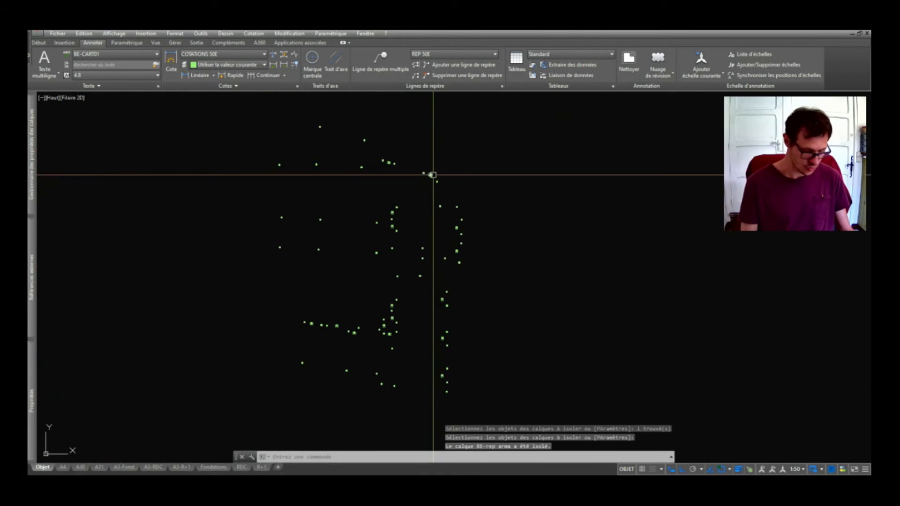
Step: Generate a TABCOUNT table from all the isolated markers, place it beside the plan's outer edge and restore the isolated layers
{"action": "type", "text": "TAB"}
{"action": "key", "text": "Return"}
{"action": "scroll", "coordinate": [492, 129], "scroll_direction": "down", "scroll_amount": 3}
{"action": "left_click", "coordinate": [512, 110]}
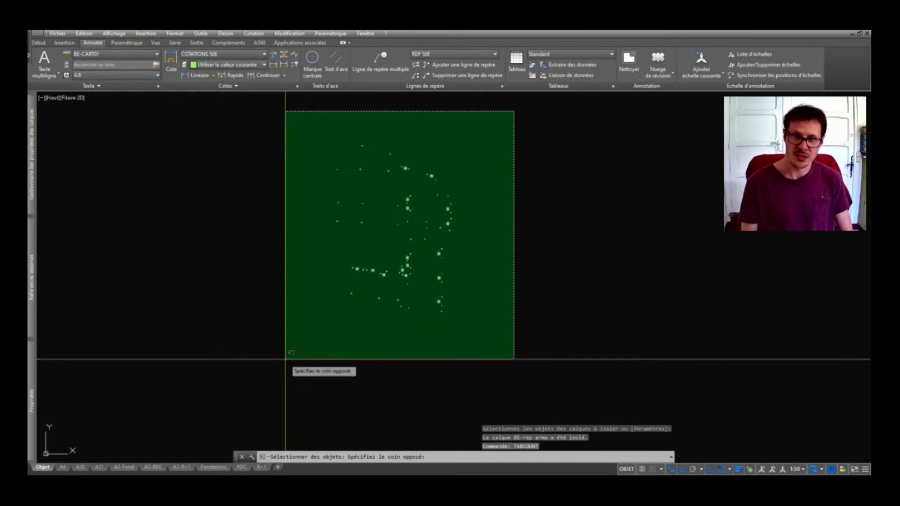
{"action": "left_click", "coordinate": [285, 360]}
{"action": "key", "text": "Return"}
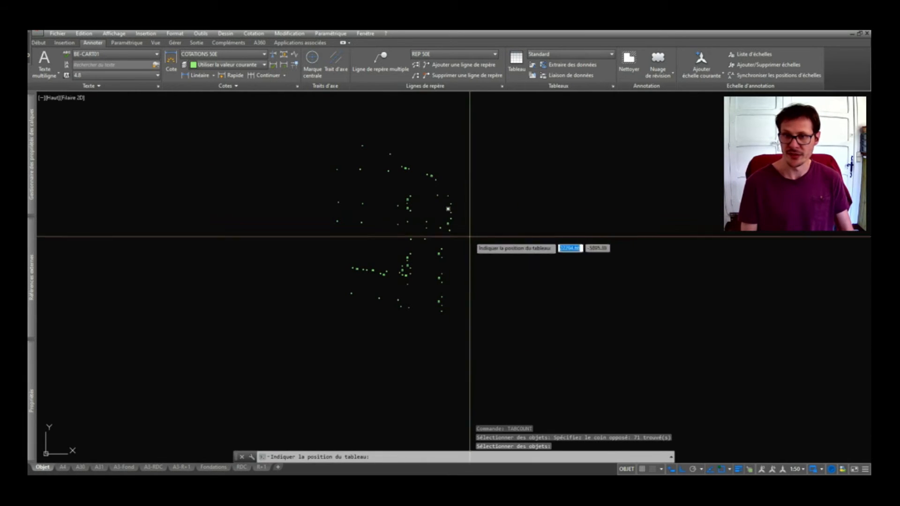
{"action": "left_click", "coordinate": [468, 227]}
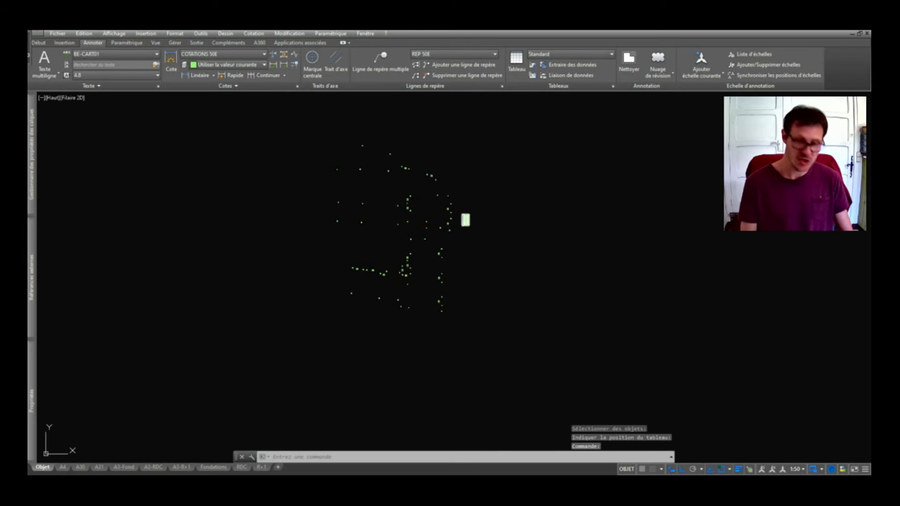
{"action": "key", "text": "ctrl+shift+i"}
Step: Examine the element count table beside the floor plan and compare its entries with the plan's column and lintel markers
{"action": "scroll", "coordinate": [465, 216], "scroll_direction": "up", "scroll_amount": 10}
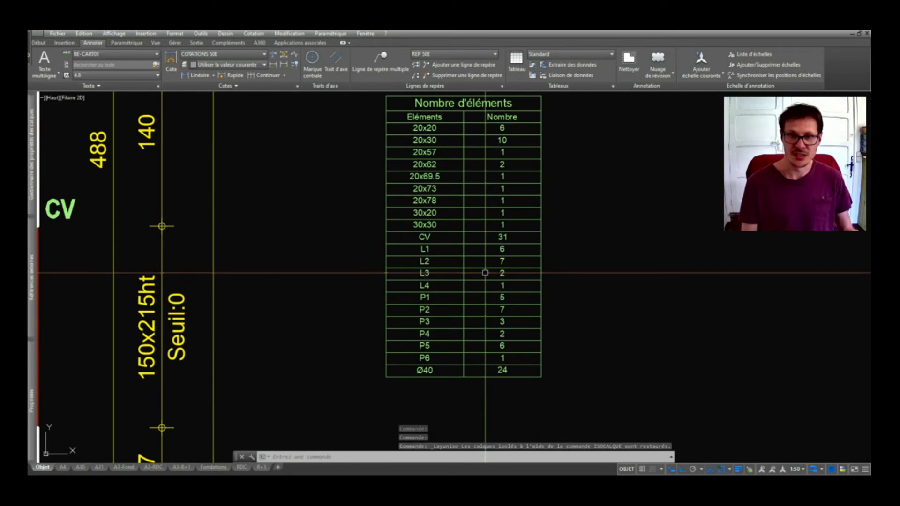
{"action": "scroll", "coordinate": [448, 262], "scroll_direction": "up", "scroll_amount": 2}
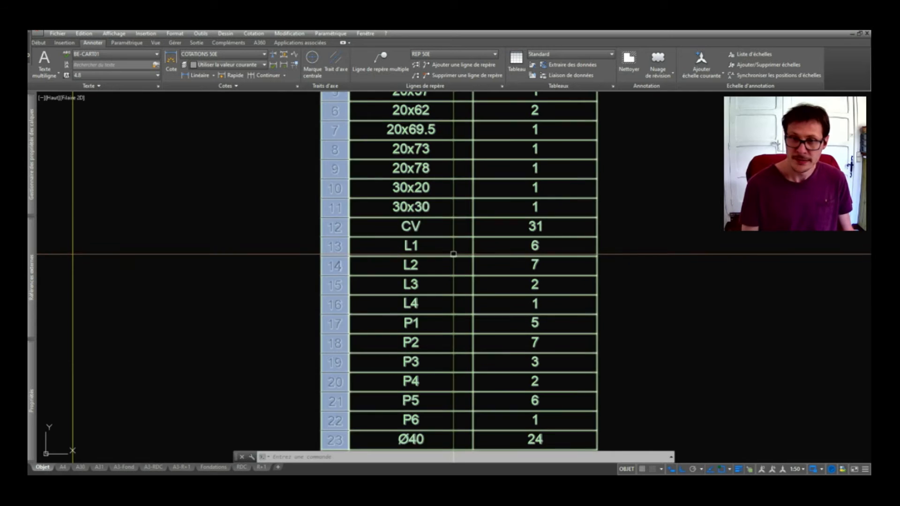
{"action": "scroll", "coordinate": [461, 276], "scroll_direction": "down", "scroll_amount": 5}
{"action": "middle_click_drag", "start_coordinate": [465, 279], "coordinate": [641, 278]}
{"action": "scroll", "coordinate": [519, 281], "scroll_direction": "down", "scroll_amount": 3}
{"action": "scroll", "coordinate": [386, 254], "scroll_direction": "up", "scroll_amount": 1}
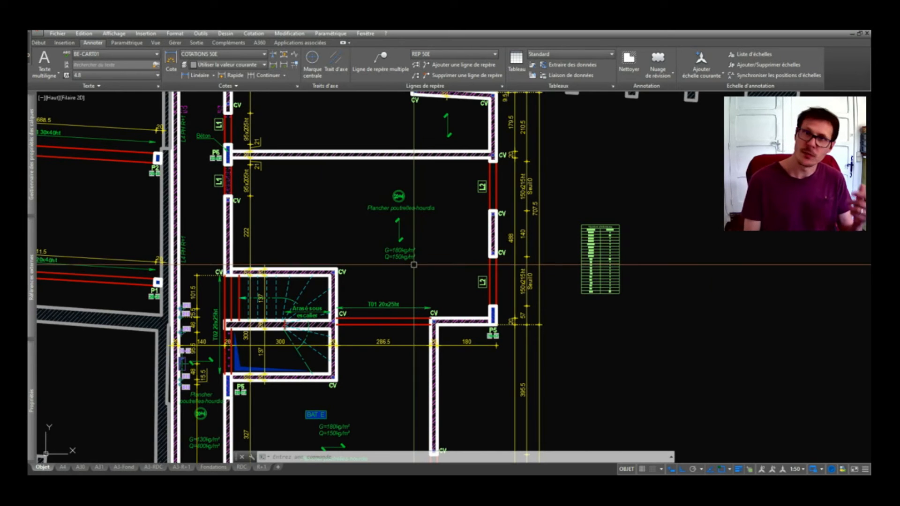
{"action": "left_click", "coordinate": [596, 264]}
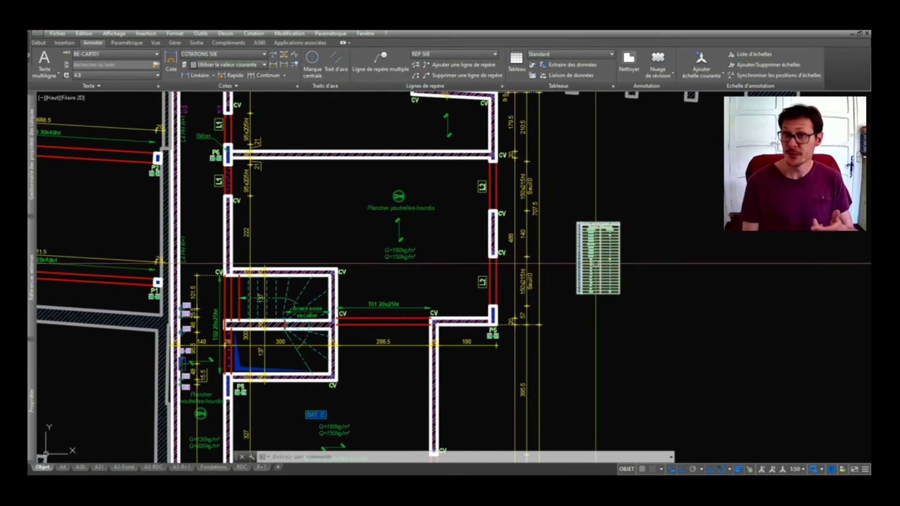
{"action": "key", "text": "Escape"}
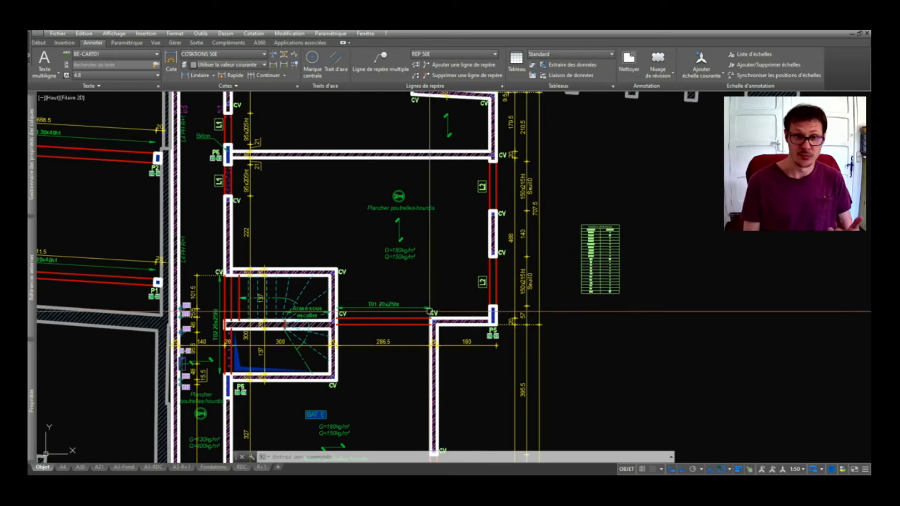
Step: Examine the template's section, detail, text and level marker samples at the different scales above the FONDATIONS plan frame
{"action": "scroll", "coordinate": [377, 302], "scroll_direction": "down", "scroll_amount": 7}
{"action": "middle_click_drag", "start_coordinate": [345, 250], "coordinate": [399, 318]}
{"action": "scroll", "coordinate": [449, 322], "scroll_direction": "down", "scroll_amount": 5}
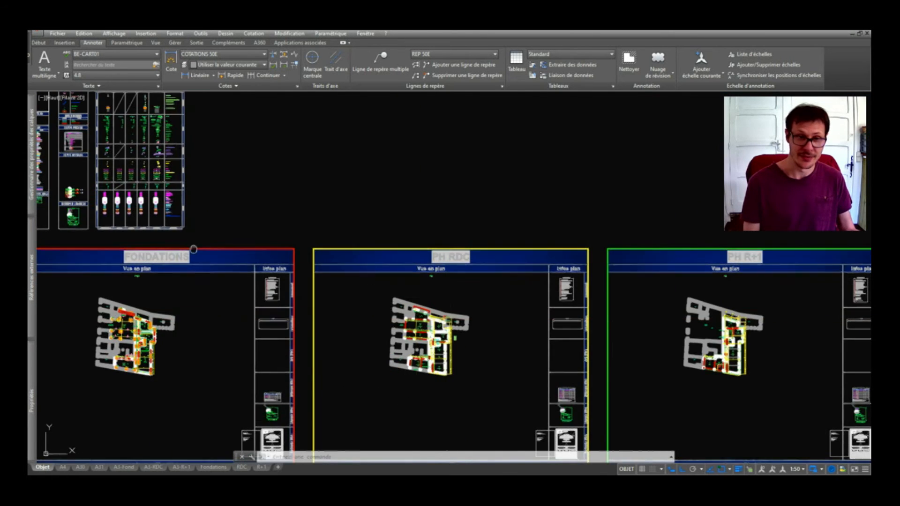
{"action": "middle_click_drag", "start_coordinate": [193, 249], "coordinate": [510, 318]}
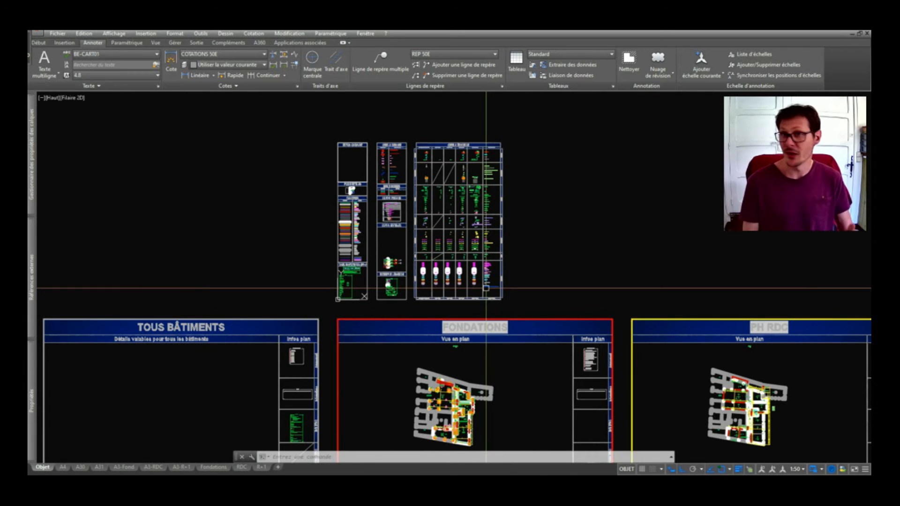
{"action": "scroll", "coordinate": [548, 216], "scroll_direction": "up", "scroll_amount": 6}
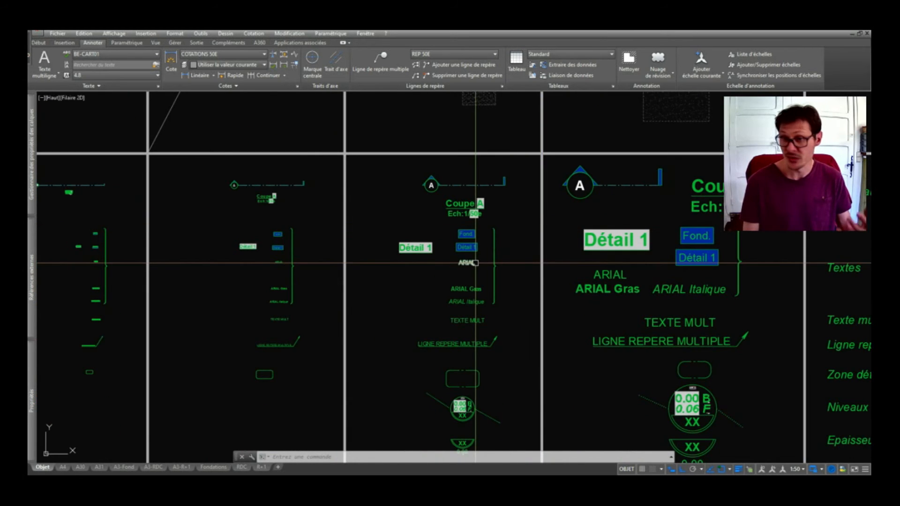
Step: Examine the OUTILS ÉCHELLE grid, comparing its drawing, marker and text samples across the annotative, 1/10, 1/25, 1/50 and 1/100 columns
{"action": "scroll", "coordinate": [475, 263], "scroll_direction": "down", "scroll_amount": 5}
{"action": "scroll", "coordinate": [540, 243], "scroll_direction": "up", "scroll_amount": 6}
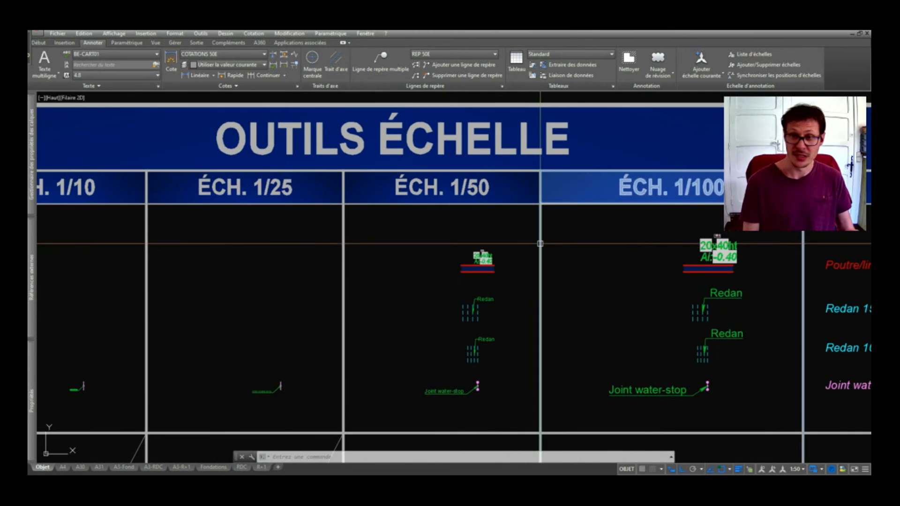
{"action": "scroll", "coordinate": [540, 243], "scroll_direction": "down", "scroll_amount": 4}
{"action": "scroll", "coordinate": [503, 281], "scroll_direction": "up", "scroll_amount": 4}
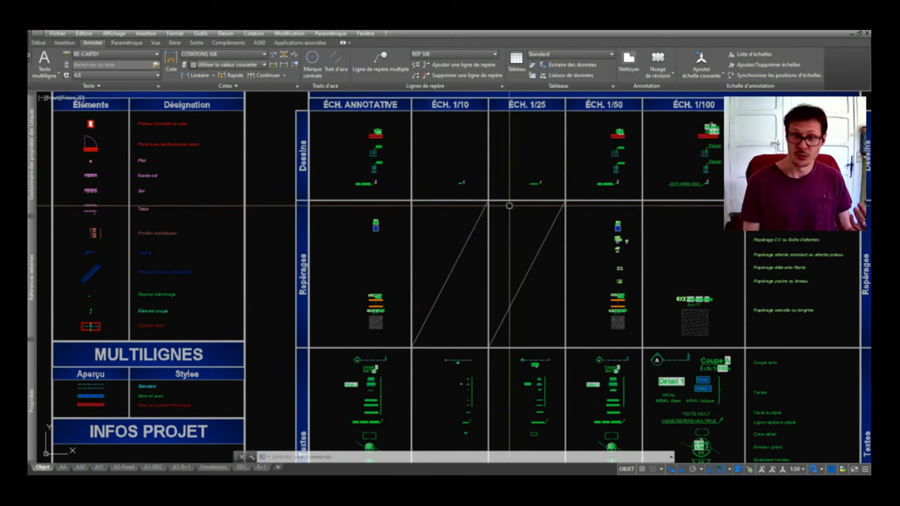
{"action": "scroll", "coordinate": [398, 154], "scroll_direction": "down", "scroll_amount": 3}
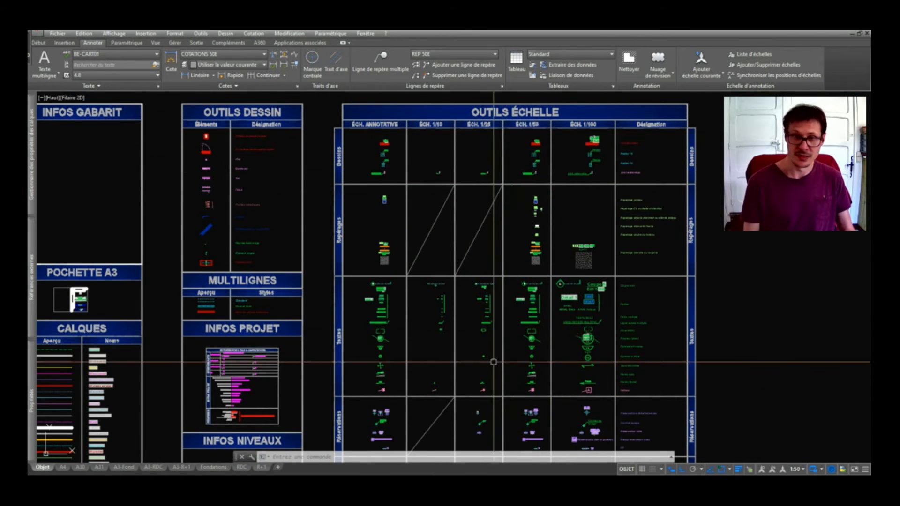
Step: Examine the template's dimension, axis and hatch samples, the level information blocks, the EXEMPLE LÉGENDE and TABLEAUX/NOTA panels, and the floor frames
{"action": "middle_click_drag", "start_coordinate": [494, 361], "coordinate": [515, 214]}
{"action": "middle_click_drag", "start_coordinate": [222, 219], "coordinate": [409, 344]}
{"action": "middle_click_drag", "start_coordinate": [329, 208], "coordinate": [290, 190]}
{"action": "scroll", "coordinate": [291, 190], "scroll_direction": "down", "scroll_amount": 2}
{"action": "scroll", "coordinate": [551, 367], "scroll_direction": "up", "scroll_amount": 4}
{"action": "middle_click_drag", "start_coordinate": [574, 355], "coordinate": [477, 223]}
{"action": "scroll", "coordinate": [471, 229], "scroll_direction": "up", "scroll_amount": 4}
{"action": "scroll", "coordinate": [500, 216], "scroll_direction": "down", "scroll_amount": 4}
{"action": "middle_click_drag", "start_coordinate": [311, 298], "coordinate": [578, 285]}
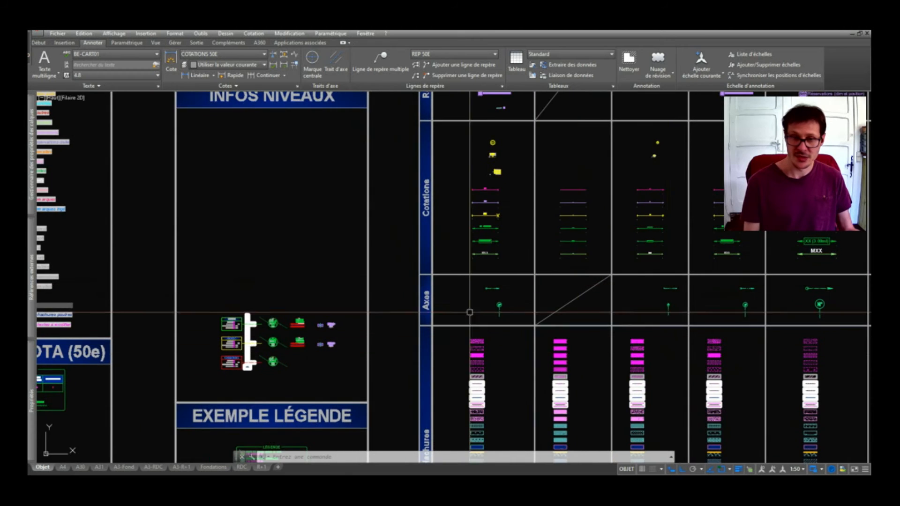
{"action": "scroll", "coordinate": [470, 312], "scroll_direction": "down", "scroll_amount": 4}
{"action": "scroll", "coordinate": [327, 321], "scroll_direction": "up", "scroll_amount": 3}
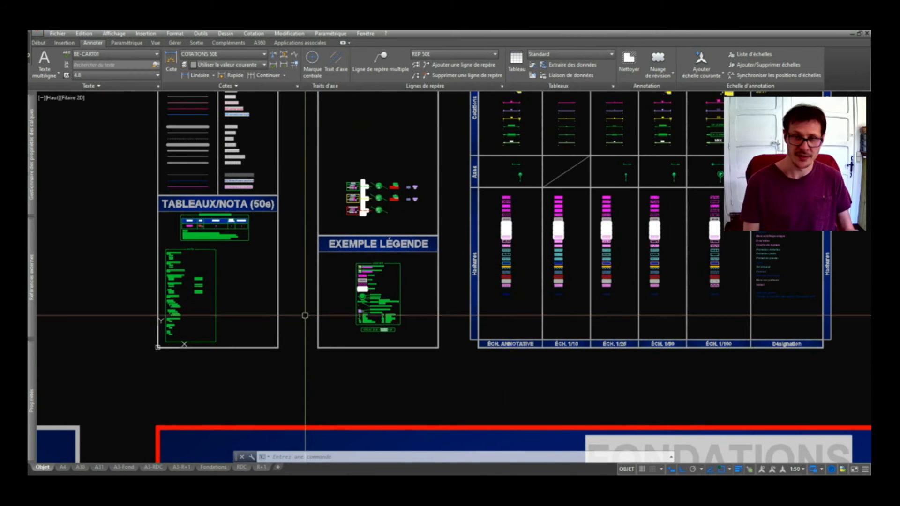
{"action": "scroll", "coordinate": [305, 315], "scroll_direction": "down", "scroll_amount": 5}
{"action": "middle_click_drag", "start_coordinate": [395, 382], "coordinate": [358, 267]}
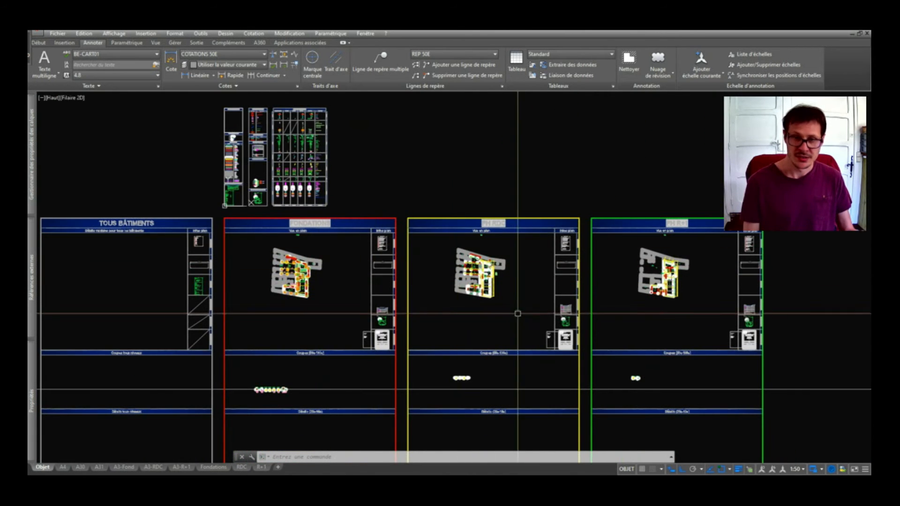
Step: Examine the Nombre d'éléments table beside the floor plan's outer edge
{"action": "scroll", "coordinate": [515, 285], "scroll_direction": "up", "scroll_amount": 5}
{"action": "scroll", "coordinate": [500, 352], "scroll_direction": "up", "scroll_amount": 3}
{"action": "scroll", "coordinate": [500, 351], "scroll_direction": "up", "scroll_amount": 3}
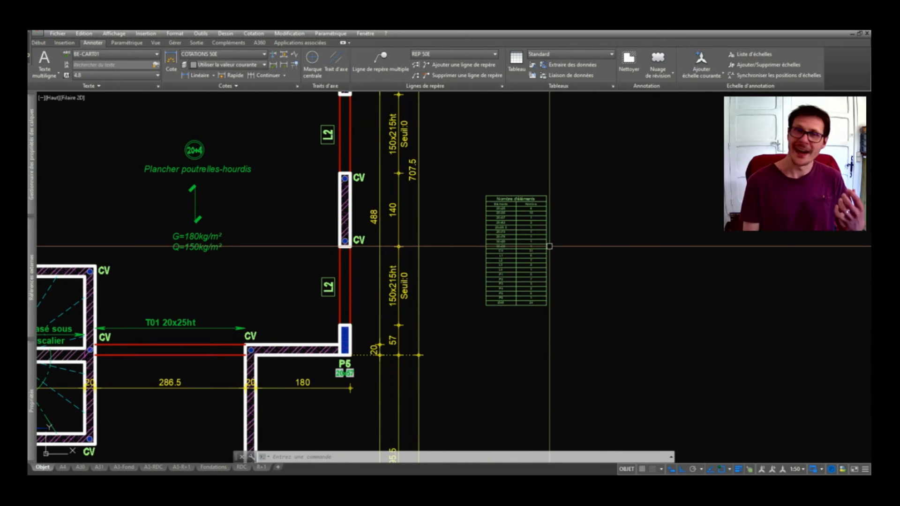
{"action": "scroll", "coordinate": [540, 226], "scroll_direction": "up", "scroll_amount": 2}
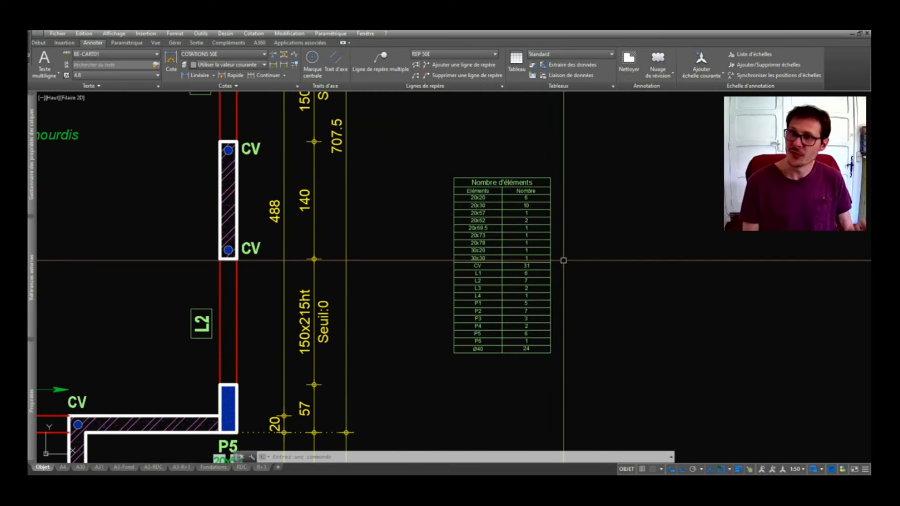
{"action": "scroll", "coordinate": [495, 307], "scroll_direction": "up", "scroll_amount": 2}
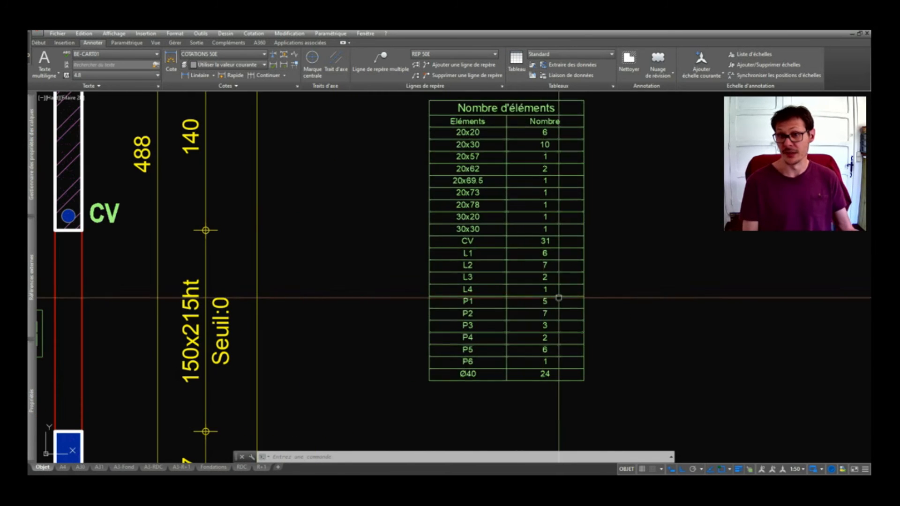
{"action": "left_click", "coordinate": [584, 289]}
{"action": "key", "text": "Escape"}
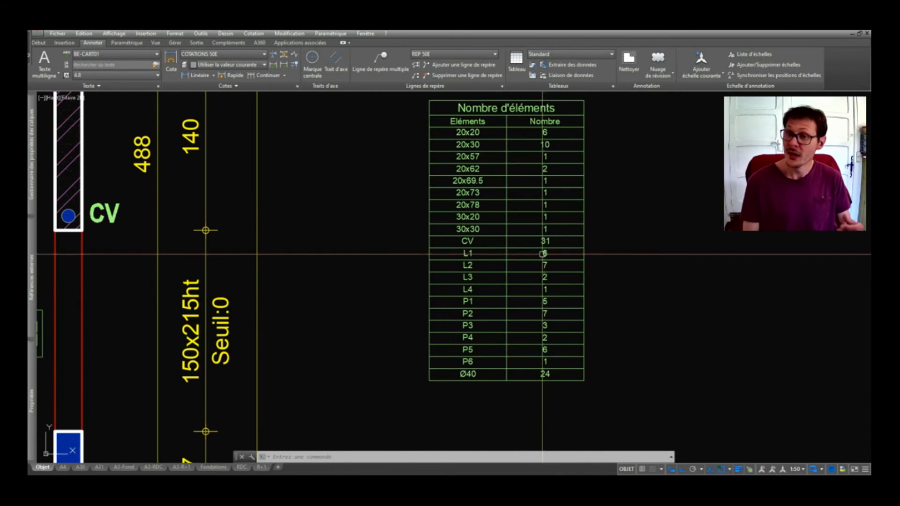
Step: Delete the section-size rows from 20x20 through 30x30 in the Nombre d'éléments table
{"action": "scroll", "coordinate": [561, 247], "scroll_direction": "up", "scroll_amount": 2}
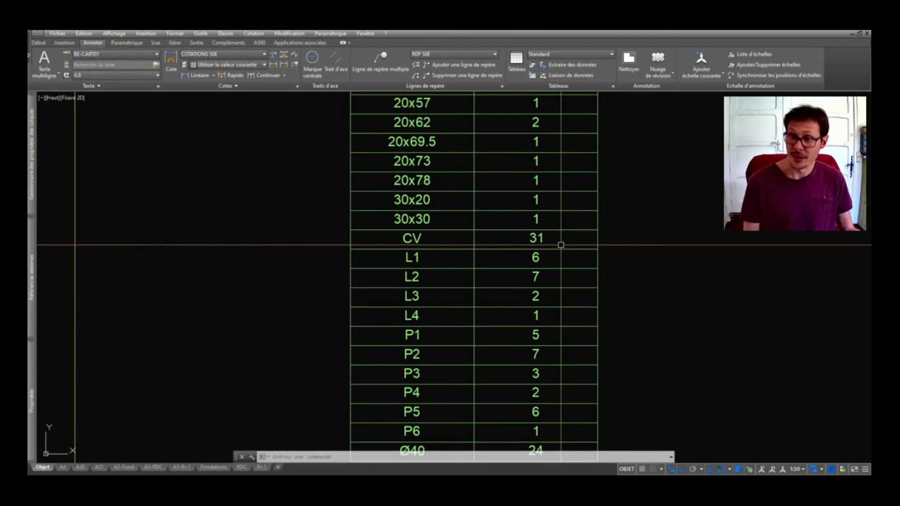
{"action": "middle_click_drag", "start_coordinate": [464, 230], "coordinate": [462, 311]}
{"action": "left_click", "coordinate": [440, 303]}
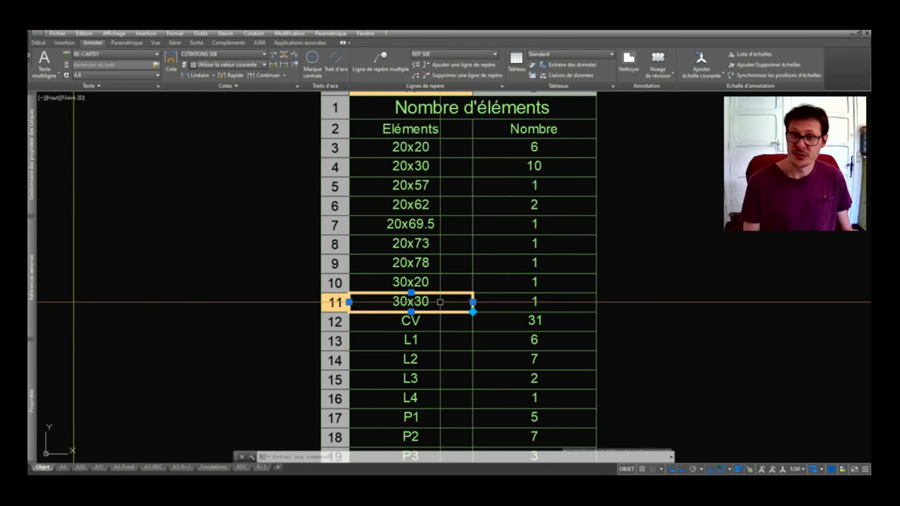
{"action": "scroll", "coordinate": [439, 307], "scroll_direction": "down", "scroll_amount": 2}
{"action": "scroll", "coordinate": [427, 211], "scroll_direction": "up", "scroll_amount": 2}
{"action": "left_click", "coordinate": [430, 204]}
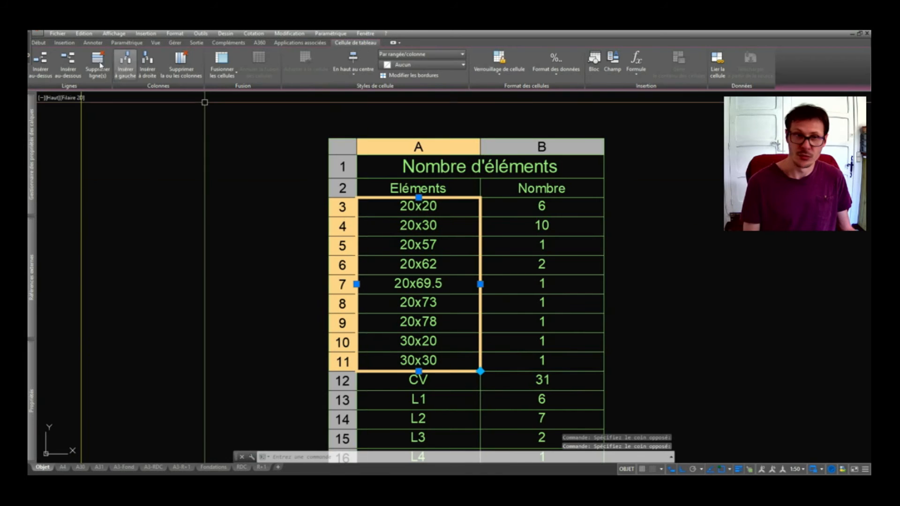
{"action": "left_click", "coordinate": [107, 73]}
{"action": "scroll", "coordinate": [435, 149], "scroll_direction": "down", "scroll_amount": 2}
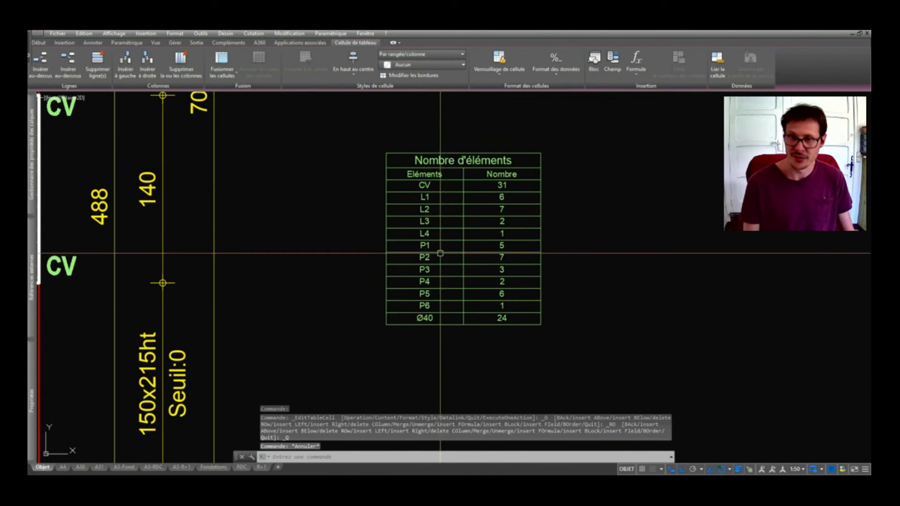
{"action": "key", "text": "Escape"}
Step: Delete the Ø40 row and the CV row from the Nombre d'éléments table
{"action": "scroll", "coordinate": [438, 320], "scroll_direction": "up", "scroll_amount": 2}
{"action": "left_click", "coordinate": [413, 326]}
{"action": "left_click", "coordinate": [98, 66]}
{"action": "scroll", "coordinate": [501, 274], "scroll_direction": "down", "scroll_amount": 2}
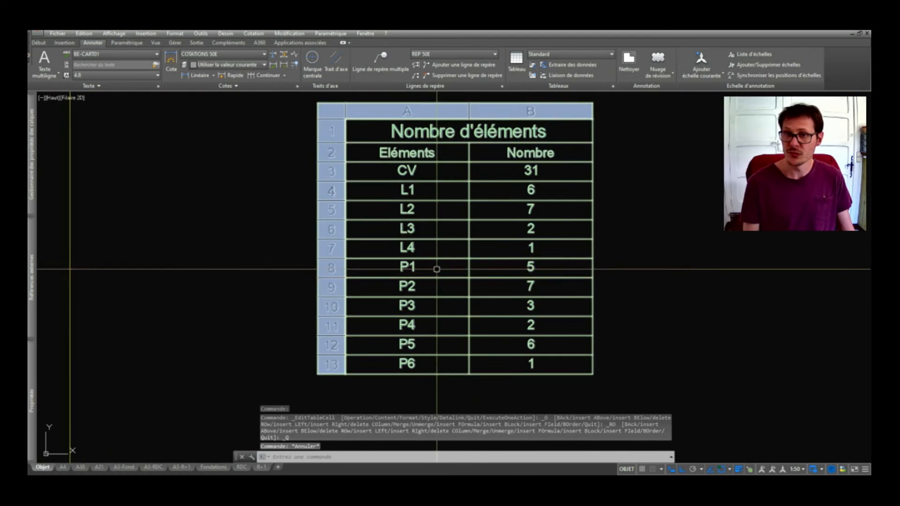
{"action": "scroll", "coordinate": [428, 175], "scroll_direction": "up", "scroll_amount": 2}
{"action": "left_click", "coordinate": [429, 175]}
{"action": "left_click", "coordinate": [430, 174]}
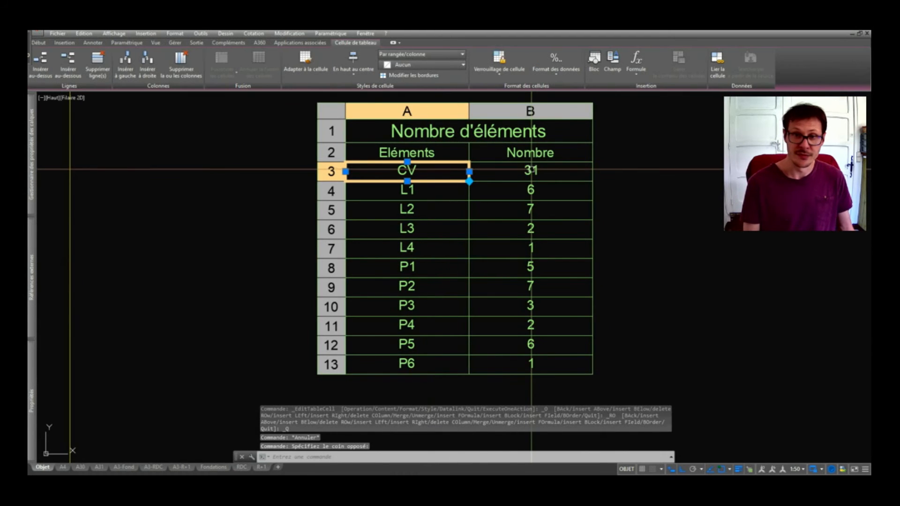
{"action": "left_click", "coordinate": [98, 75]}
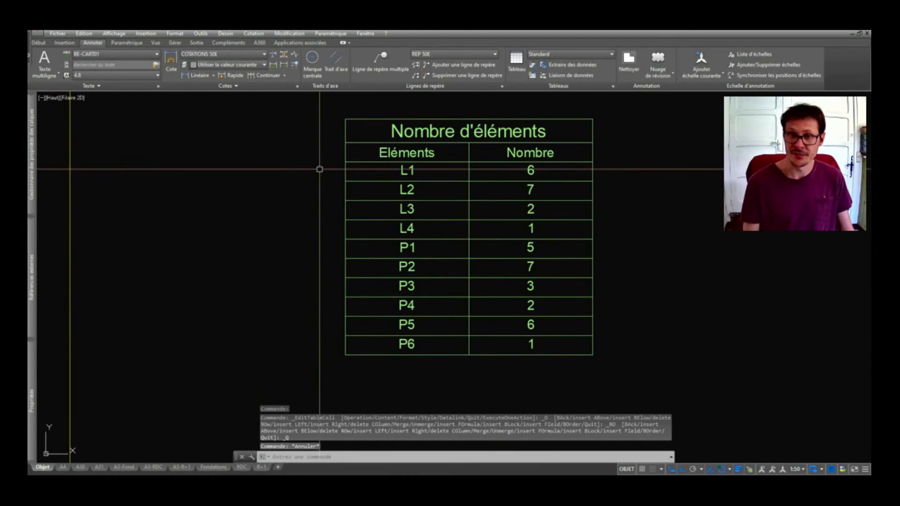
Step: Delete the lintel rows L1 through L4 from the element table, keeping only the column entries
{"action": "left_click", "coordinate": [403, 230], "text": "shift"}
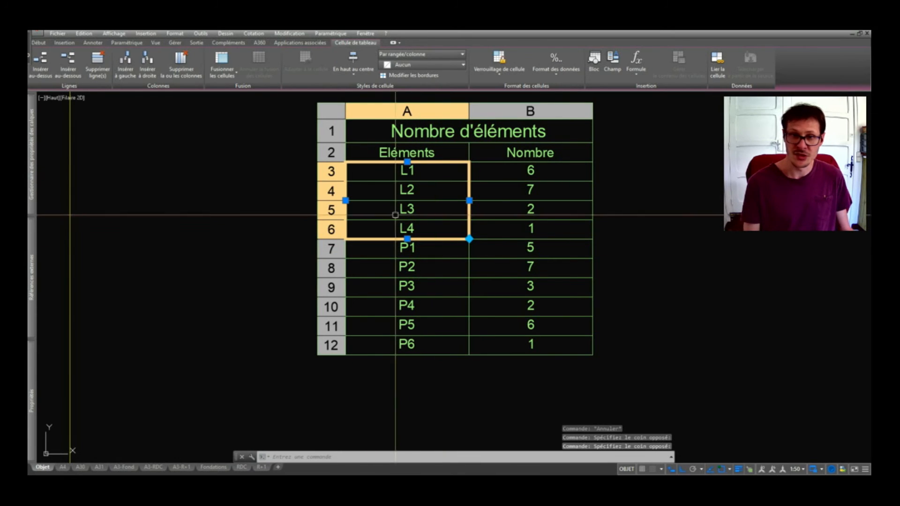
{"action": "left_click", "coordinate": [97, 66]}
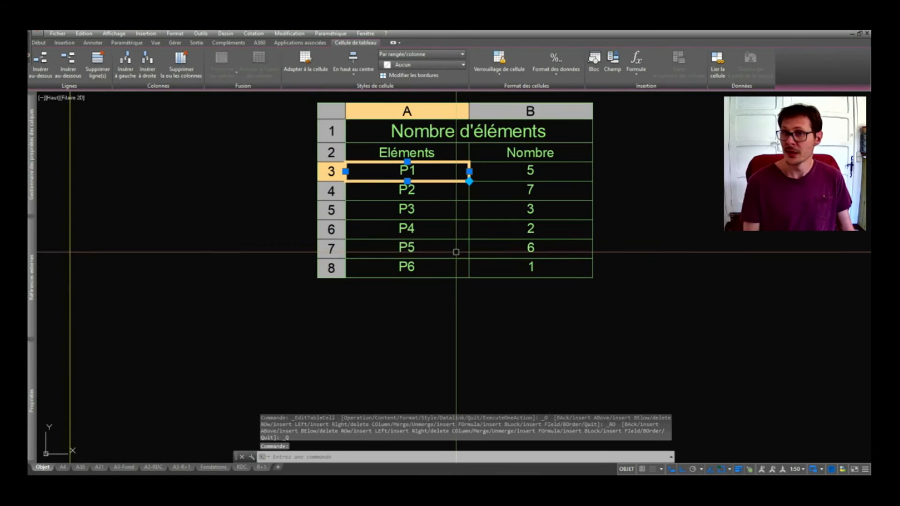
{"action": "scroll", "coordinate": [452, 255], "scroll_direction": "down", "scroll_amount": 2}
{"action": "scroll", "coordinate": [496, 192], "scroll_direction": "up", "scroll_amount": 2}
{"action": "key", "text": "Escape"}
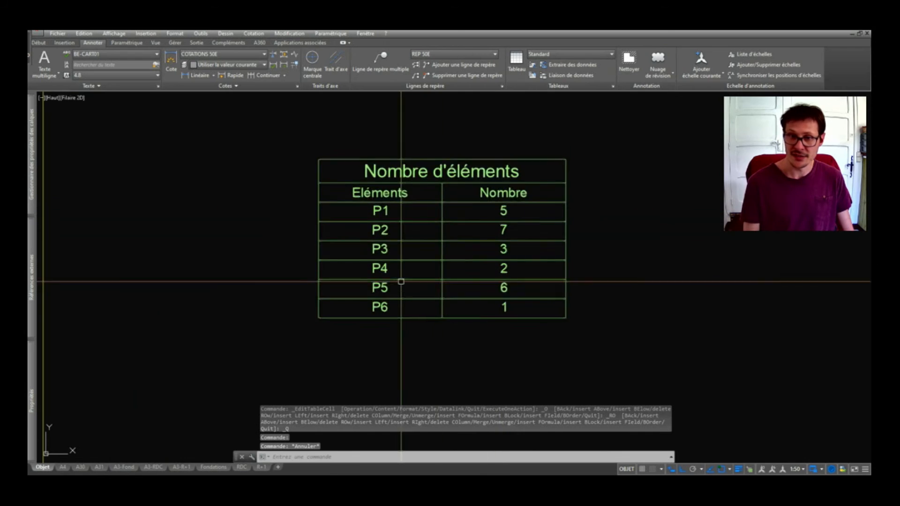
Step: Insert an empty row below the P6 row of the element table and select its Nombre cell
{"action": "scroll", "coordinate": [413, 276], "scroll_direction": "down", "scroll_amount": 2}
{"action": "scroll", "coordinate": [475, 264], "scroll_direction": "up", "scroll_amount": 2}
{"action": "left_click", "coordinate": [474, 265]}
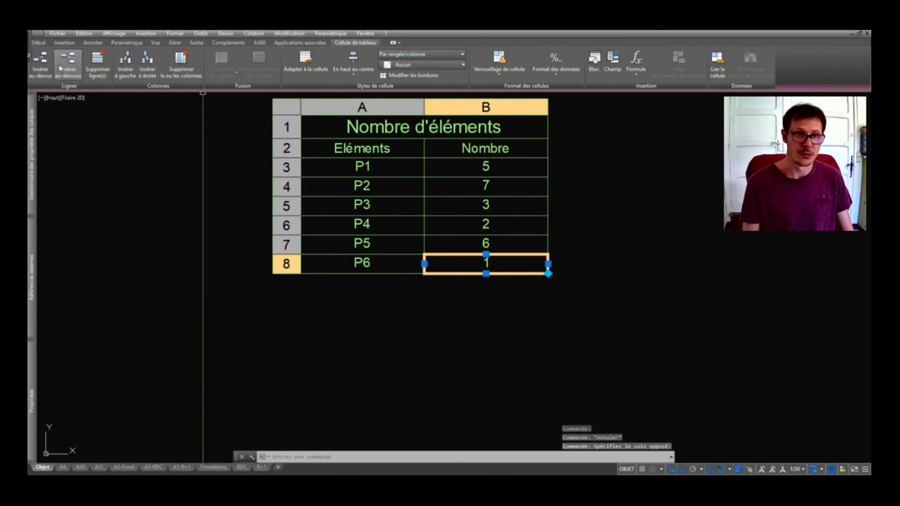
{"action": "left_click", "coordinate": [61, 68]}
{"action": "left_click", "coordinate": [491, 285]}
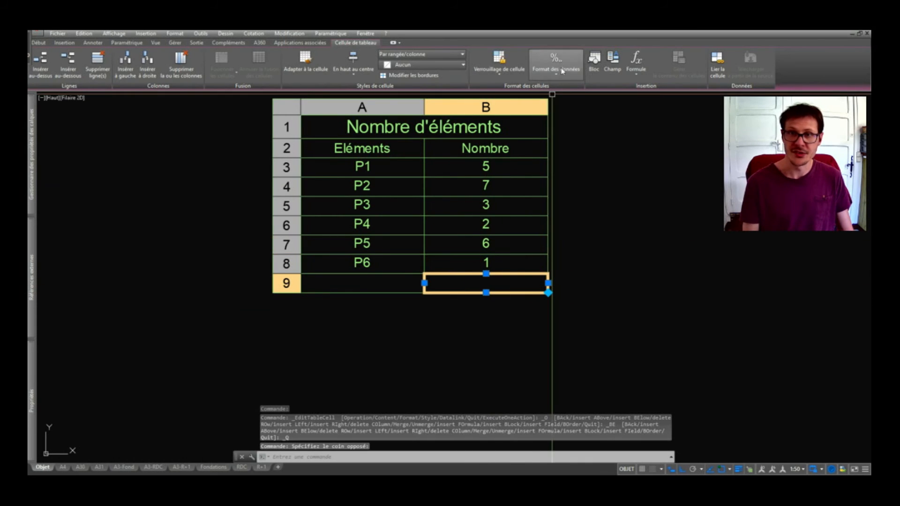
{"action": "scroll", "coordinate": [428, 268], "scroll_direction": "down", "scroll_amount": 3}
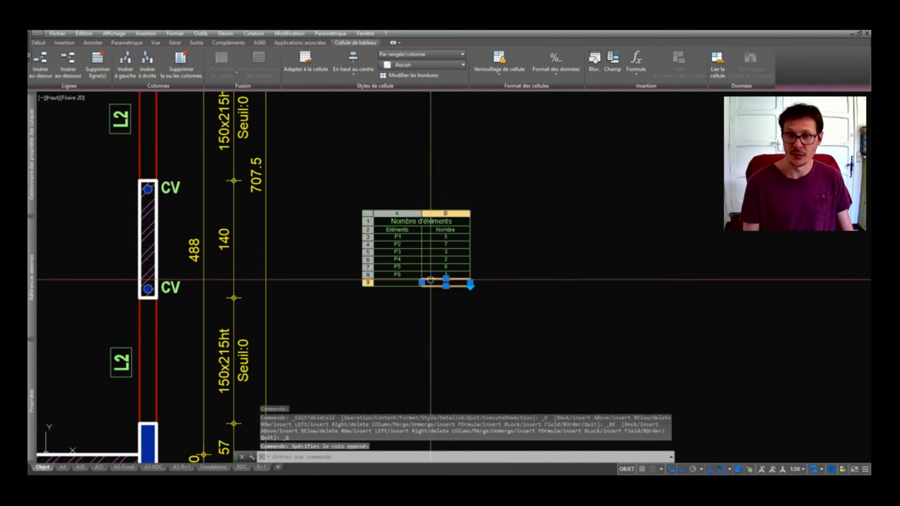
{"action": "key", "text": "Escape"}
{"action": "scroll", "coordinate": [465, 253], "scroll_direction": "up", "scroll_amount": 3}
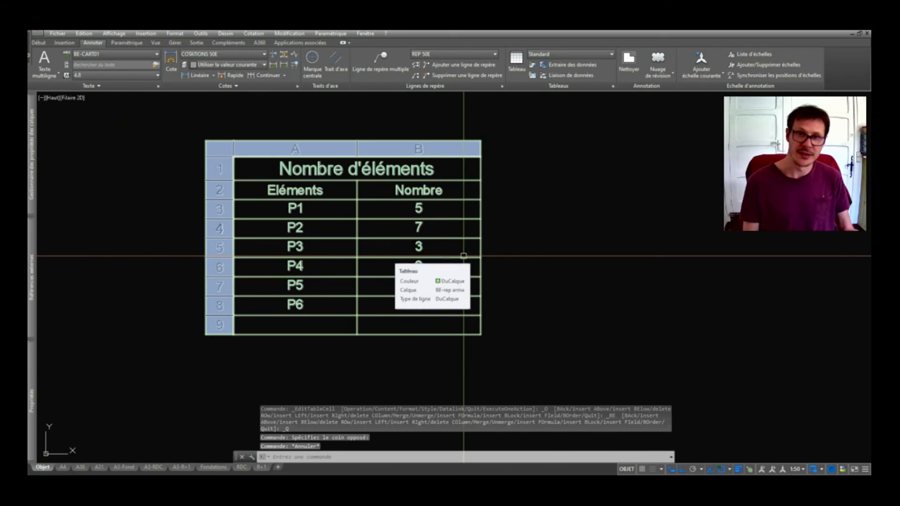
{"action": "scroll", "coordinate": [489, 223], "scroll_direction": "down", "scroll_amount": 2}
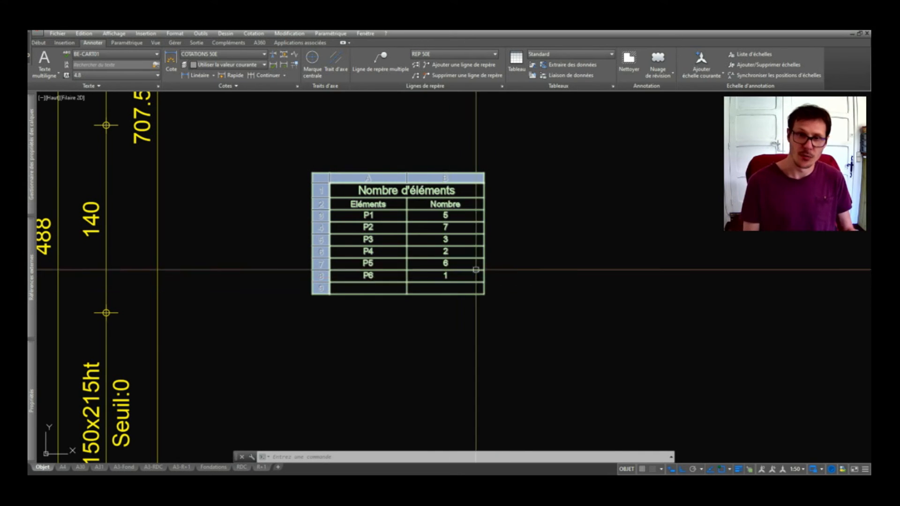
Step: Examine the floor plan's column, lintel and CV markers around the staircase and outer wall, and compare them with the reduced element table
{"action": "scroll", "coordinate": [469, 293], "scroll_direction": "down", "scroll_amount": 4}
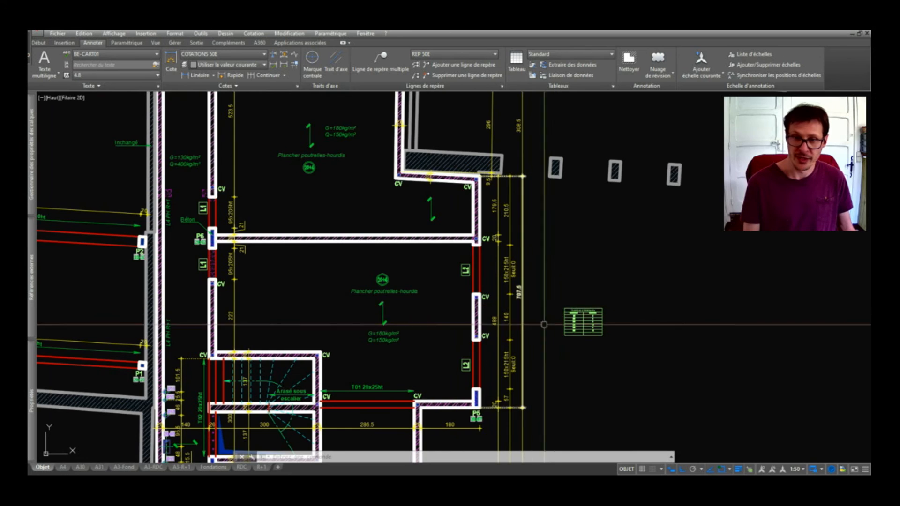
{"action": "scroll", "coordinate": [554, 325], "scroll_direction": "up", "scroll_amount": 4}
{"action": "scroll", "coordinate": [558, 358], "scroll_direction": "down", "scroll_amount": 4}
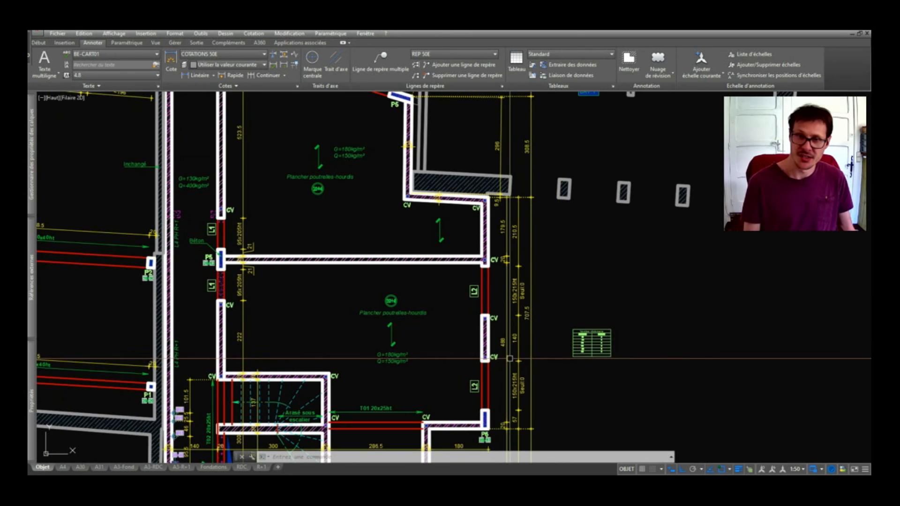
{"action": "middle_click_drag", "start_coordinate": [374, 375], "coordinate": [406, 227]}
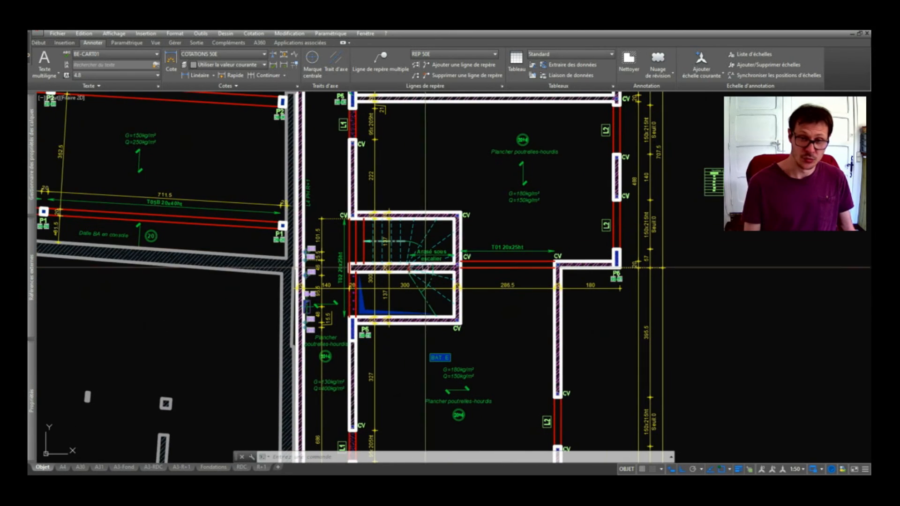
{"action": "scroll", "coordinate": [450, 266], "scroll_direction": "up", "scroll_amount": 2}
{"action": "middle_click_drag", "start_coordinate": [384, 380], "coordinate": [398, 314]}
{"action": "scroll", "coordinate": [318, 323], "scroll_direction": "up", "scroll_amount": 2}
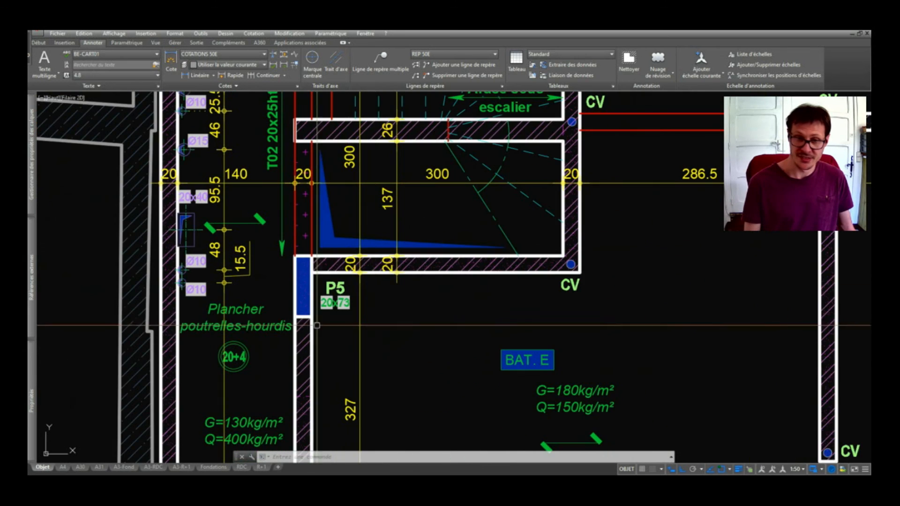
{"action": "middle_click_drag", "start_coordinate": [656, 140], "coordinate": [279, 398]}
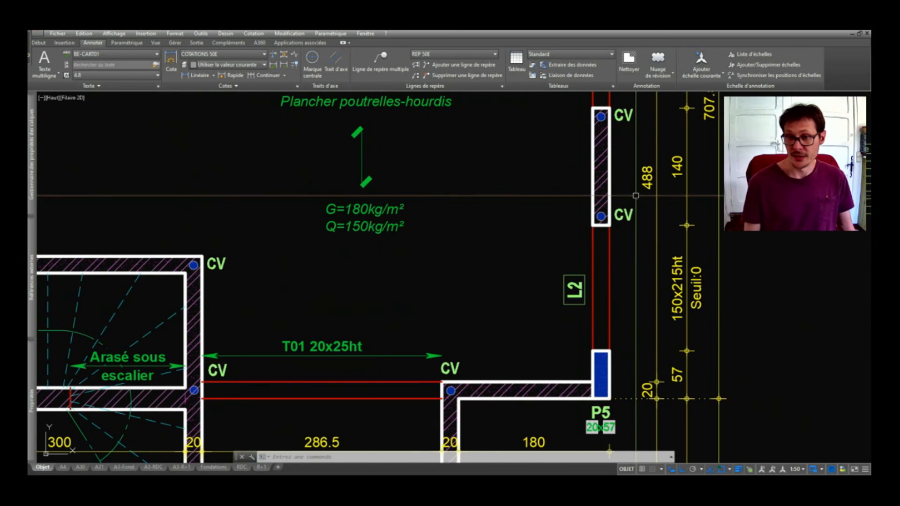
{"action": "scroll", "coordinate": [578, 361], "scroll_direction": "down", "scroll_amount": 2}
{"action": "scroll", "coordinate": [573, 292], "scroll_direction": "down", "scroll_amount": 2}
{"action": "middle_click_drag", "start_coordinate": [553, 229], "coordinate": [556, 283]}
{"action": "scroll", "coordinate": [593, 267], "scroll_direction": "up", "scroll_amount": 2}
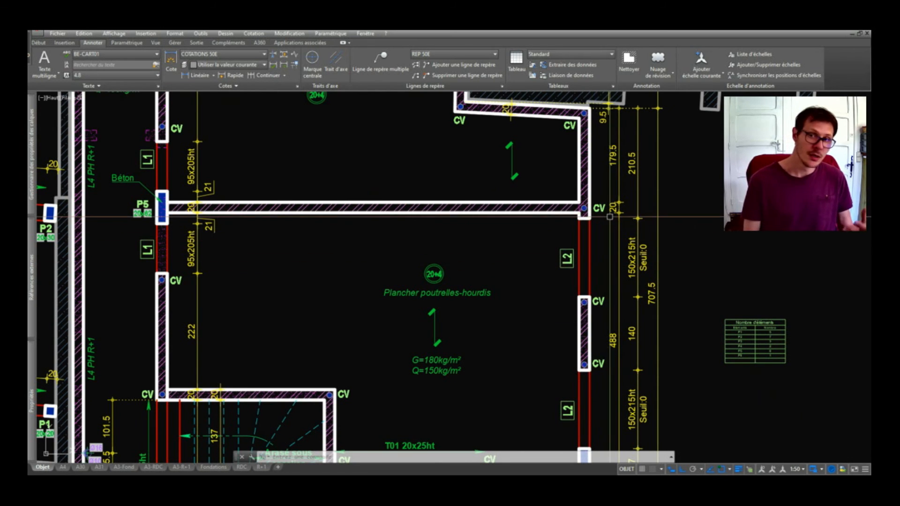
{"action": "scroll", "coordinate": [789, 352], "scroll_direction": "up", "scroll_amount": 4}
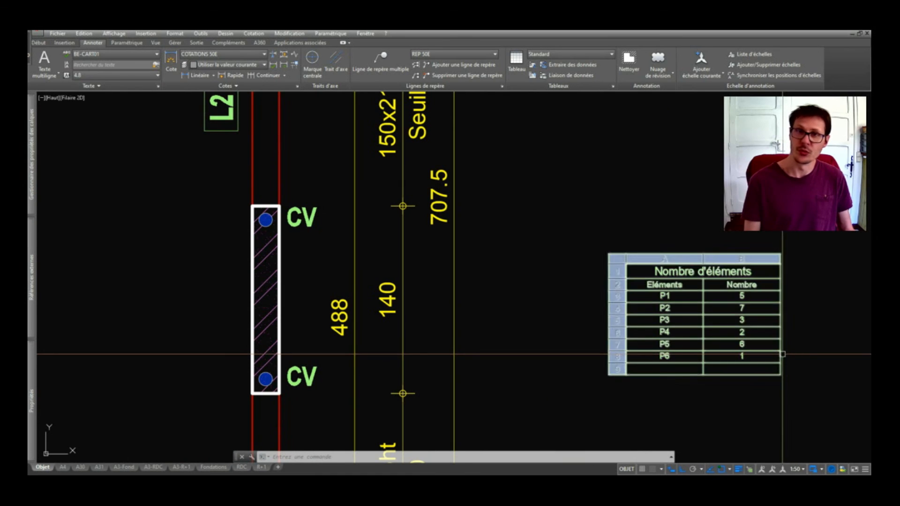